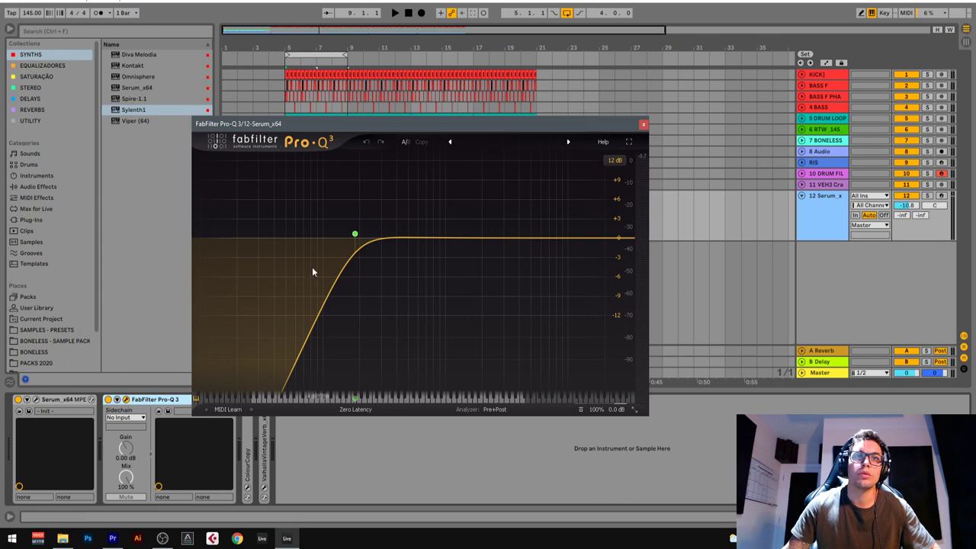
- Examine the settings of the FabFilter Pro-Q 3, ColourCopy and ValhallaVintageVerb effects on the Serum track, closing and folding each device
mouse_move(354, 238)
click(643, 123)
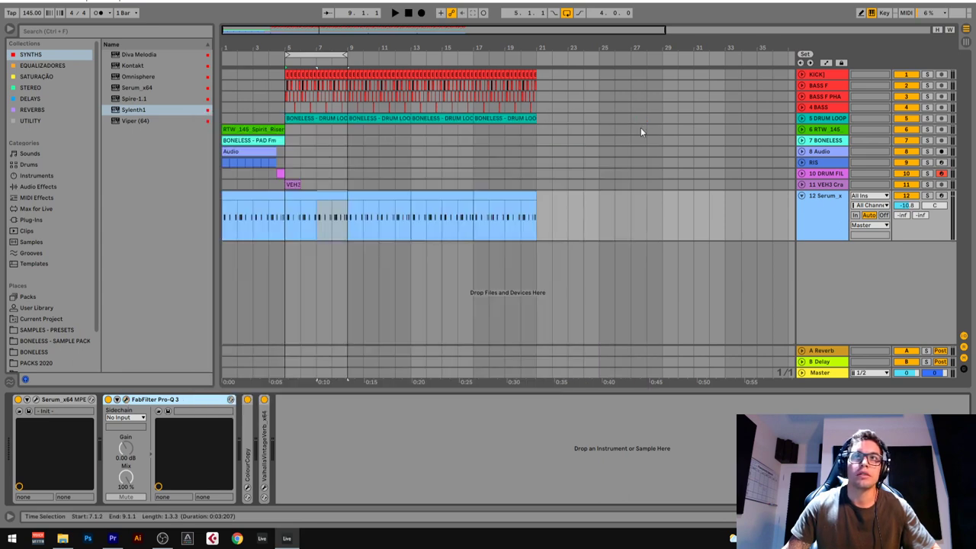
double_click(170, 401)
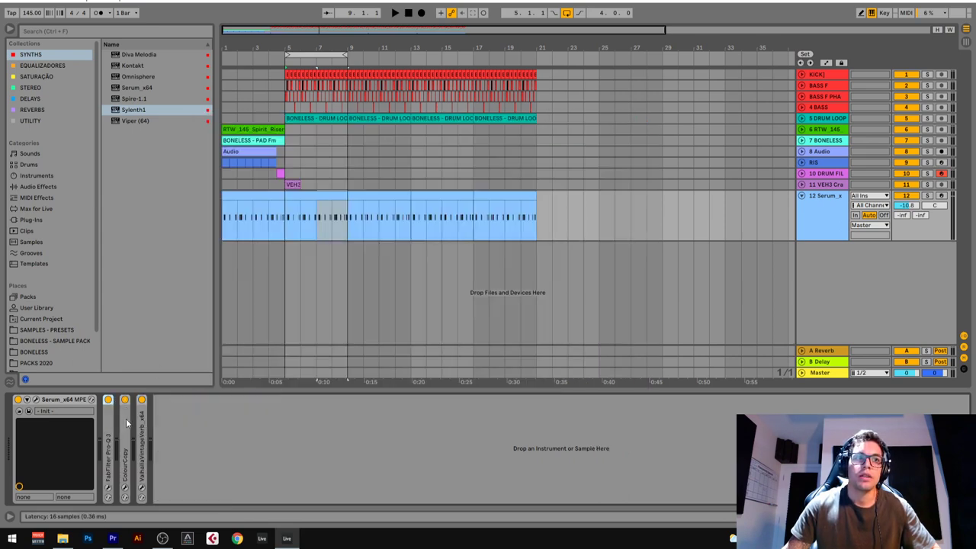
double_click(126, 419)
click(142, 400)
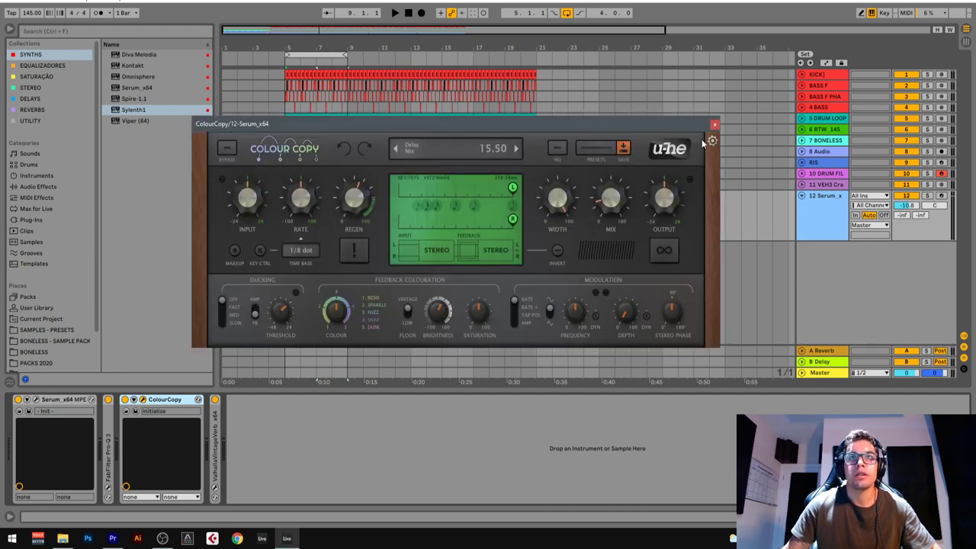
click(715, 124)
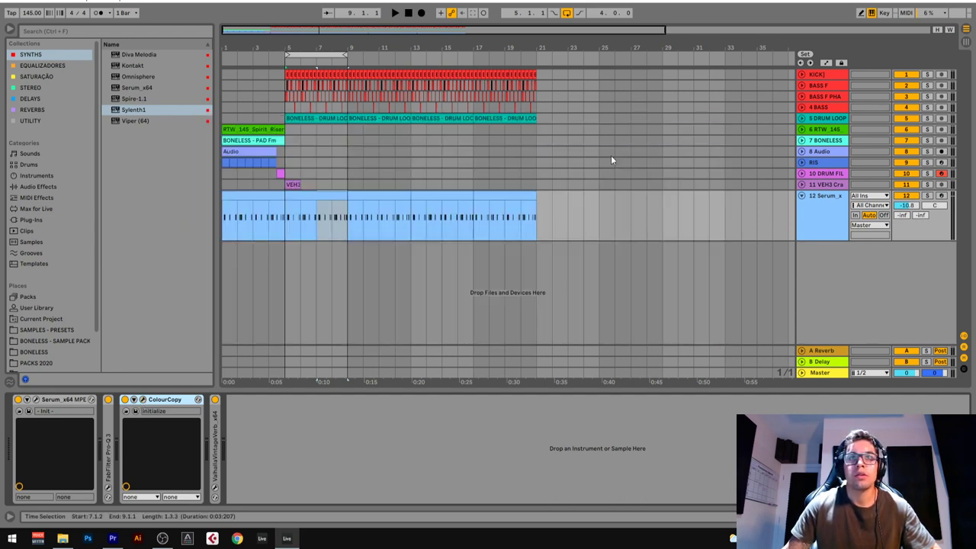
double_click(215, 415)
click(234, 399)
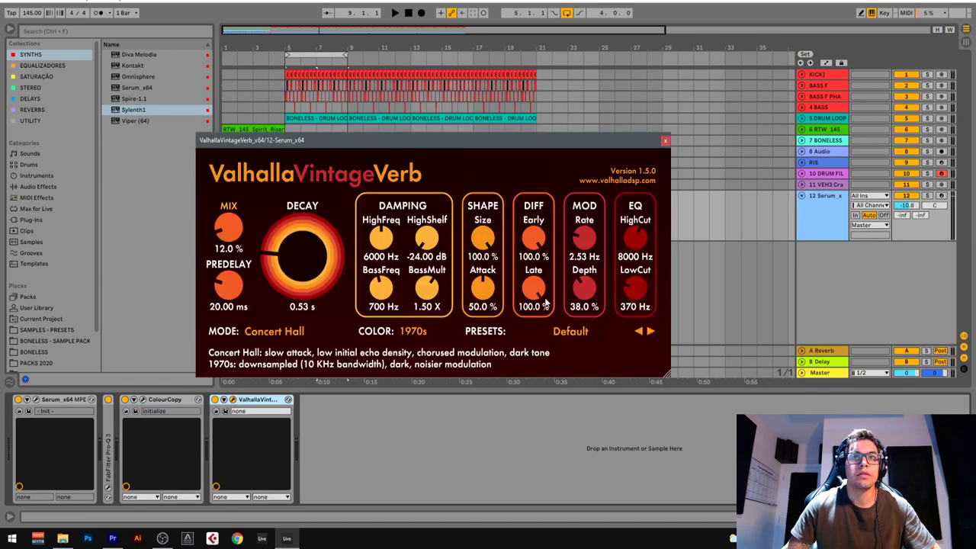
click(665, 140)
double_click(171, 401)
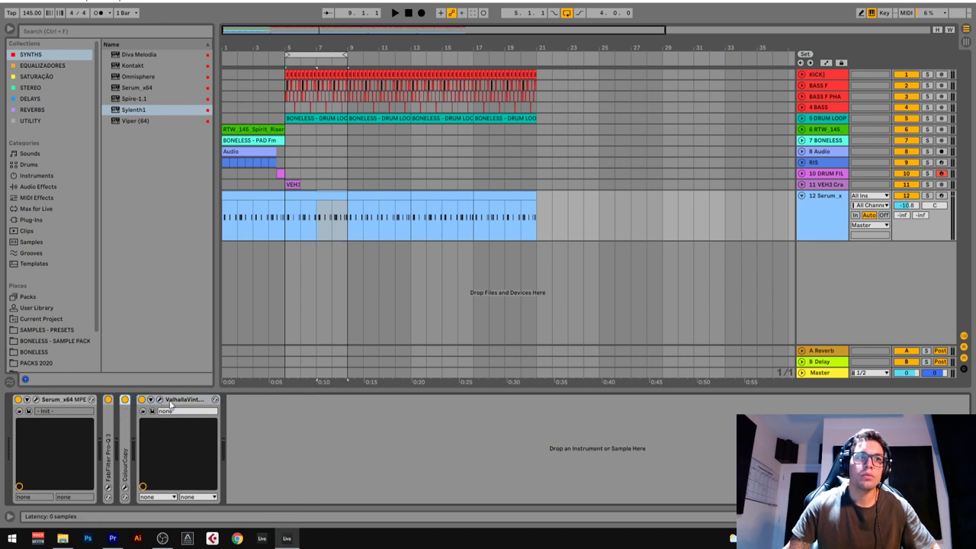
double_click(172, 402)
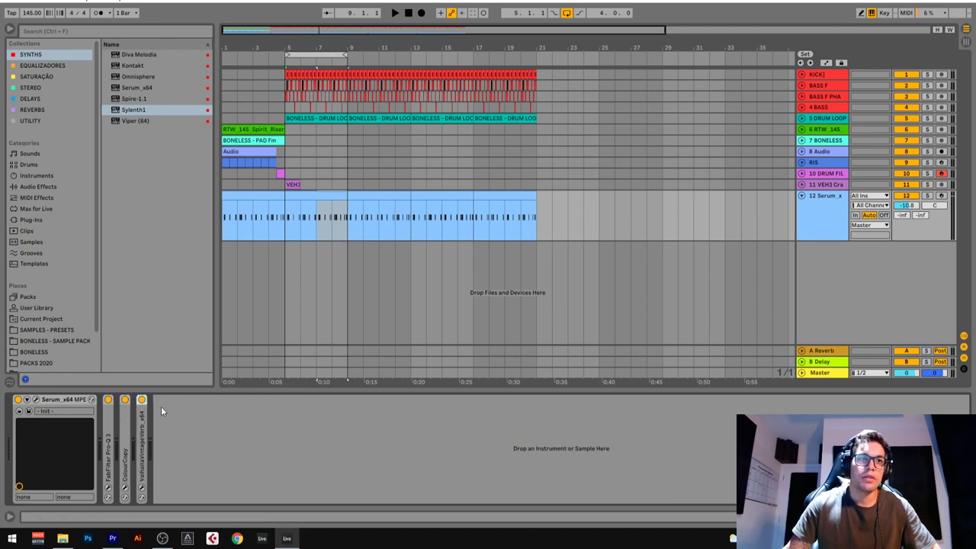
- Group the Serum track's EQ, delay and reverb into one audio effect rack and switch the rack off
key(ctrl+g)
click(109, 401)
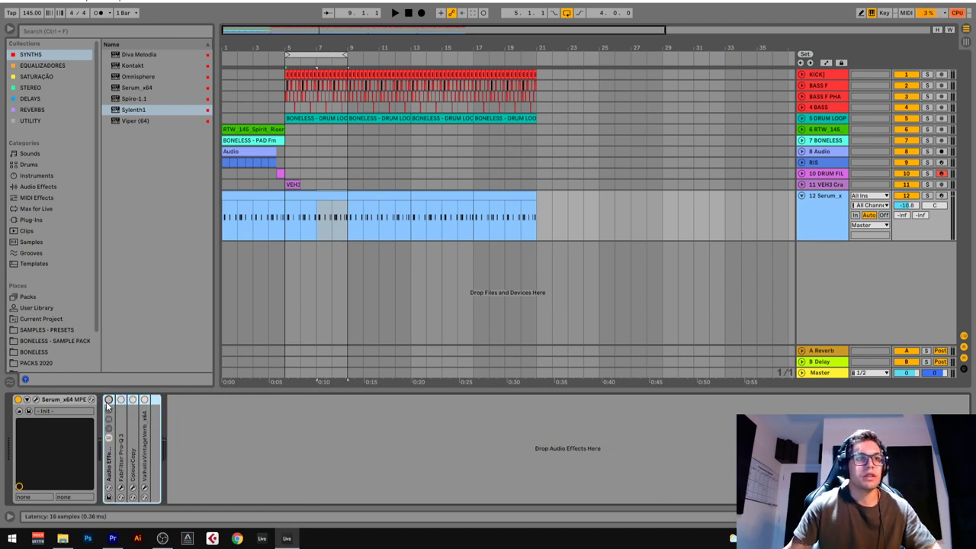
- Select the Serum track's clip at bars 5 to 9, solo the track and play it back
click(327, 194)
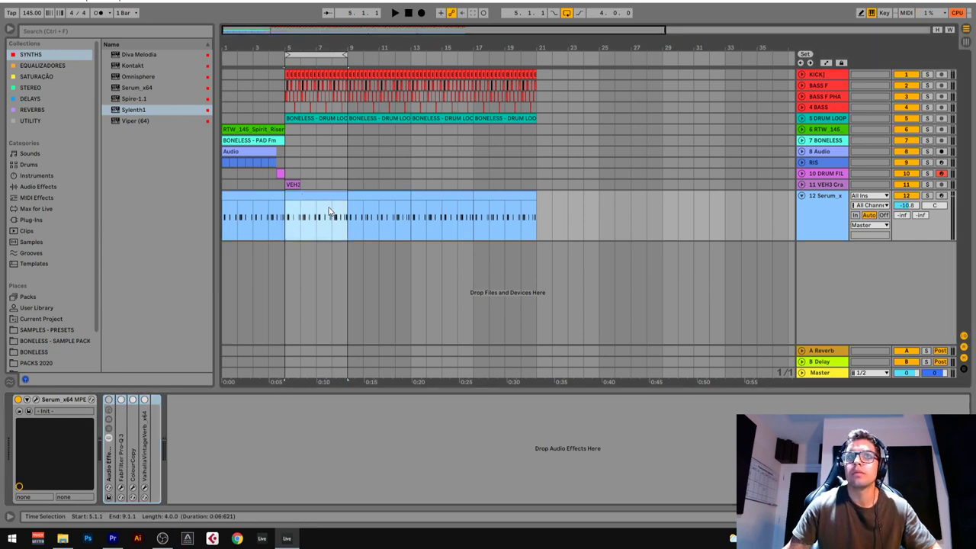
click(929, 196)
key(space)
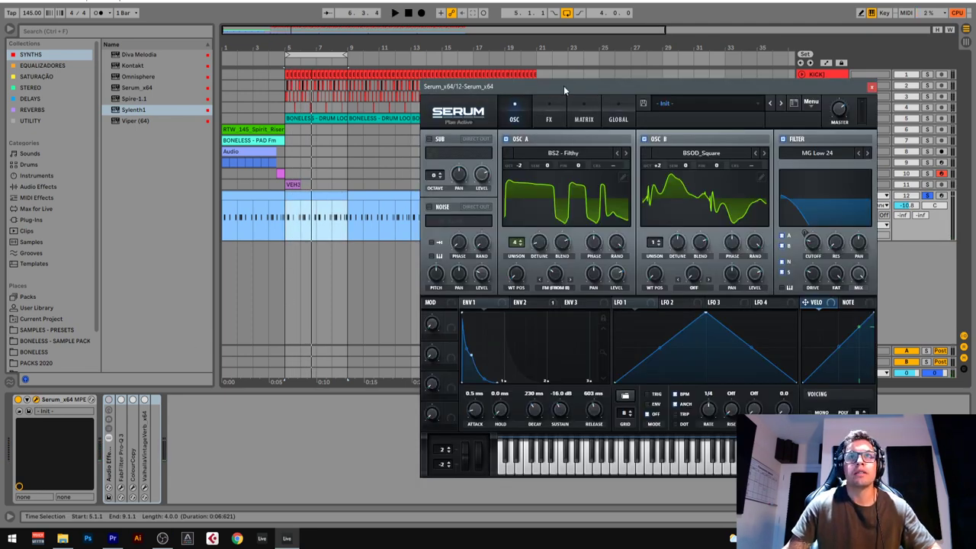
- Reset the Serum synth to its initial preset, with the plug-in window moved clear of the track controls
drag(564, 89, 391, 102)
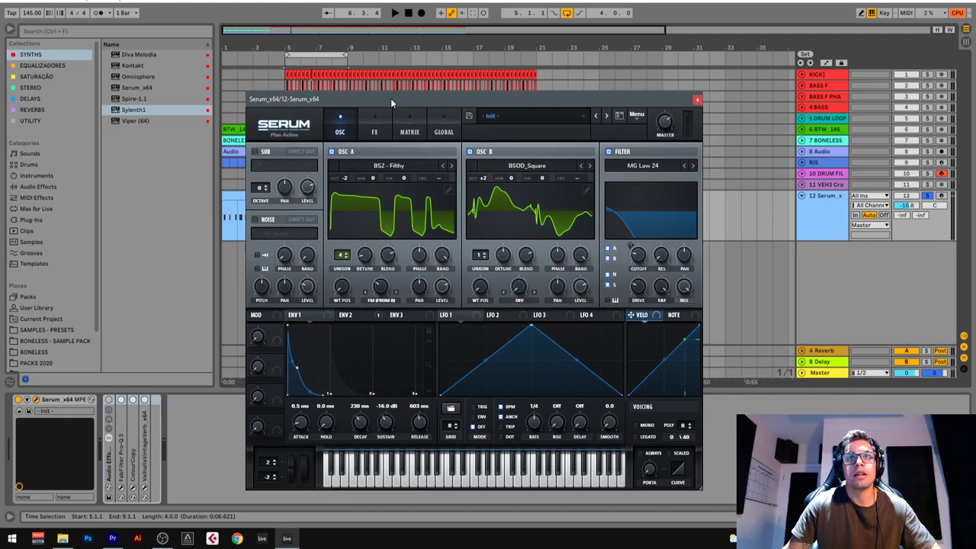
click(637, 117)
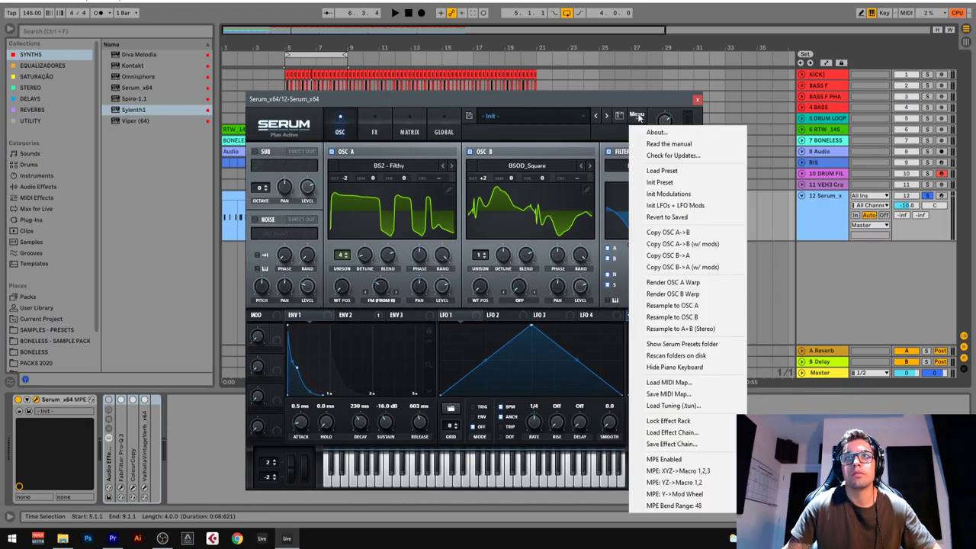
click(677, 182)
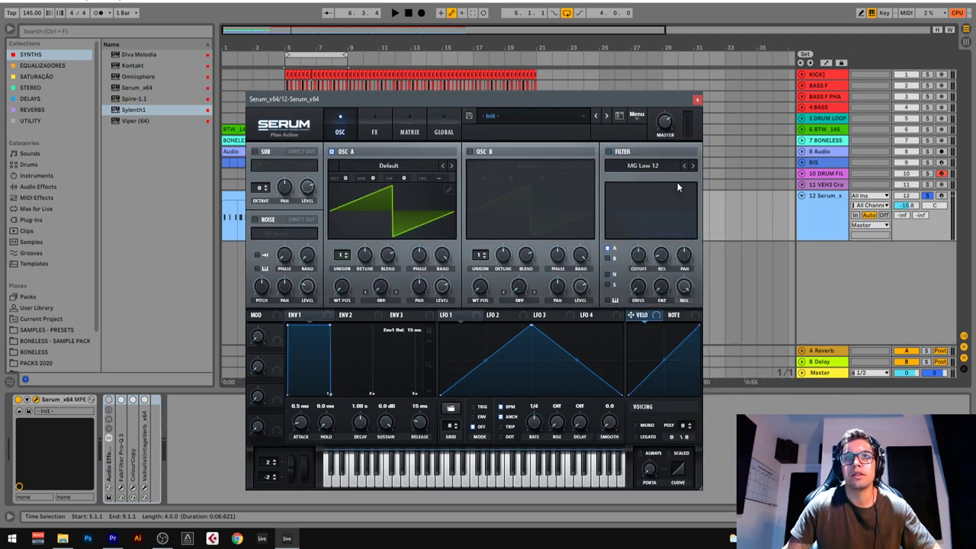
- Load the analog wavetable BS2 - Filthy into Serum's oscillator A
click(418, 164)
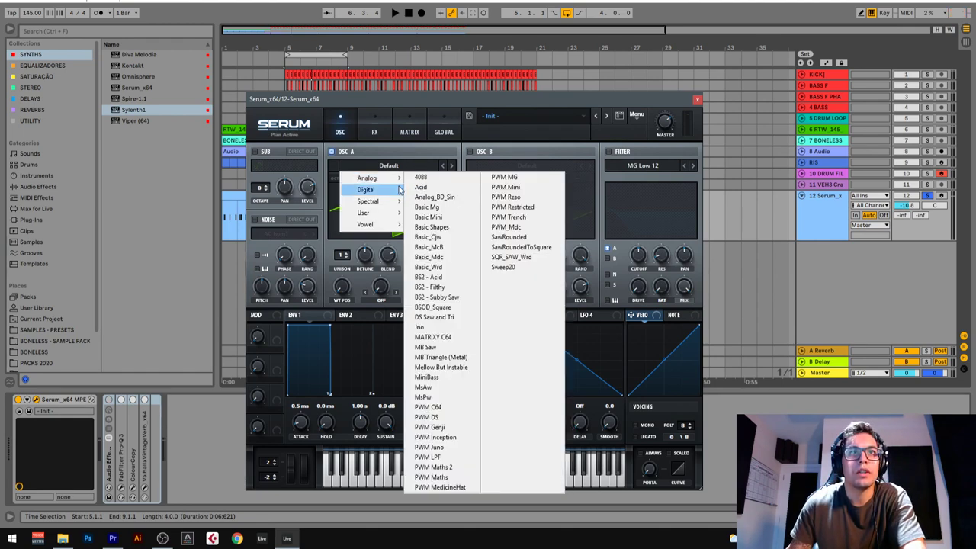
mouse_move(403, 180)
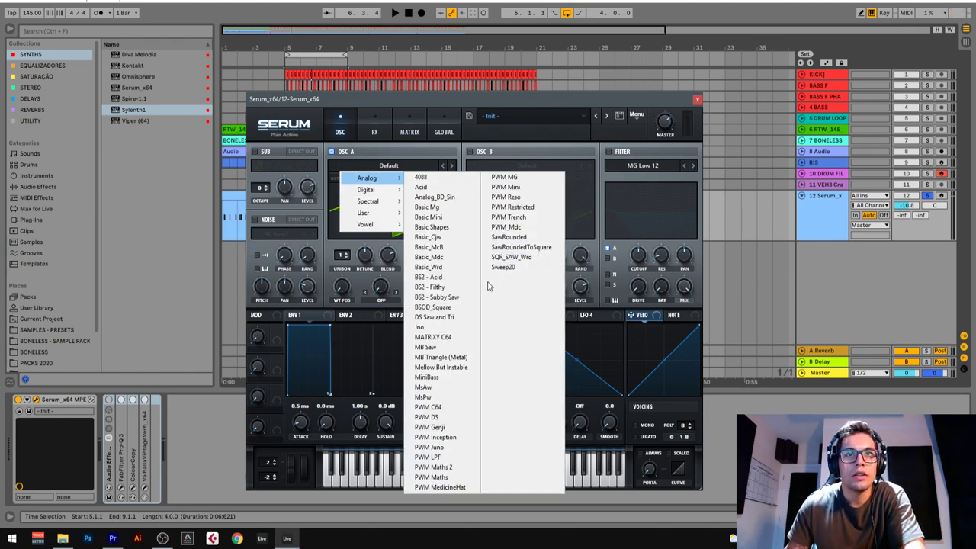
click(435, 289)
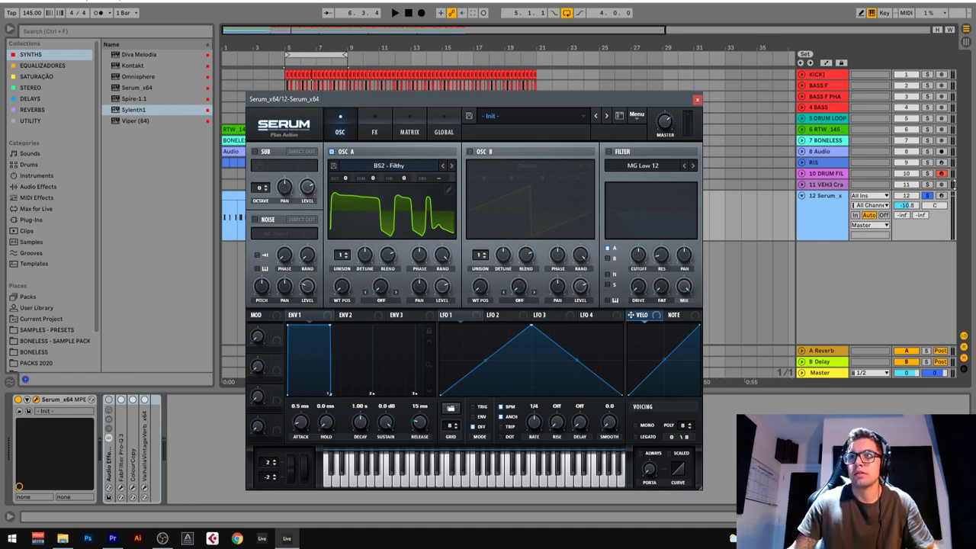
- Arm the Serum track, lower the computer keyboard's octave and play test notes of the new sound
click(941, 198)
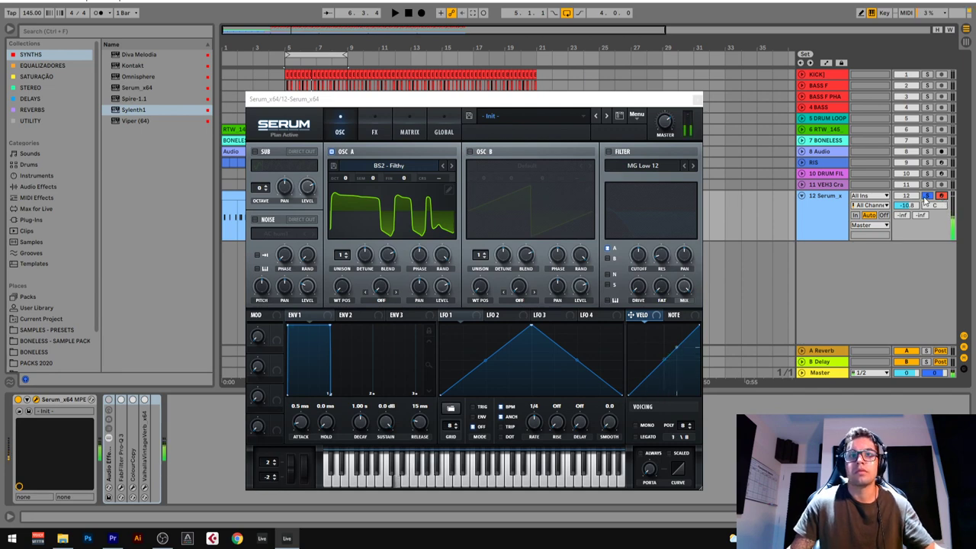
key(z)
key(a)
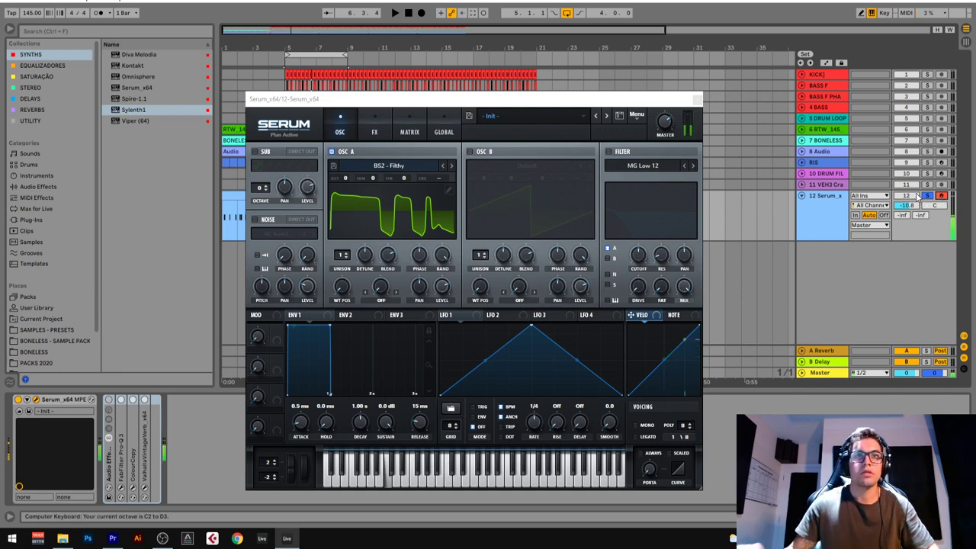
key(z)
key(a)
key(a)
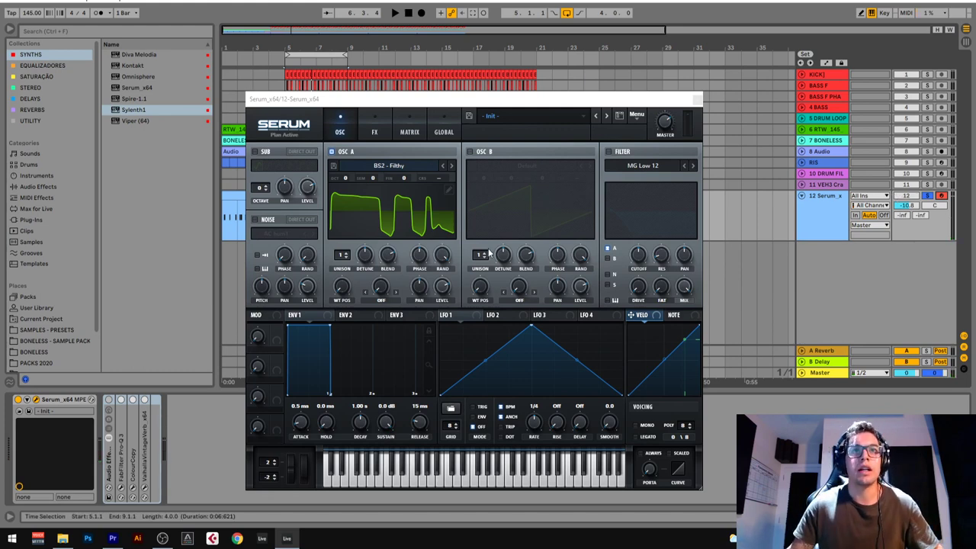
- Enable Serum's oscillator B and load the analog wavetable Basic_Mdc into it
click(471, 152)
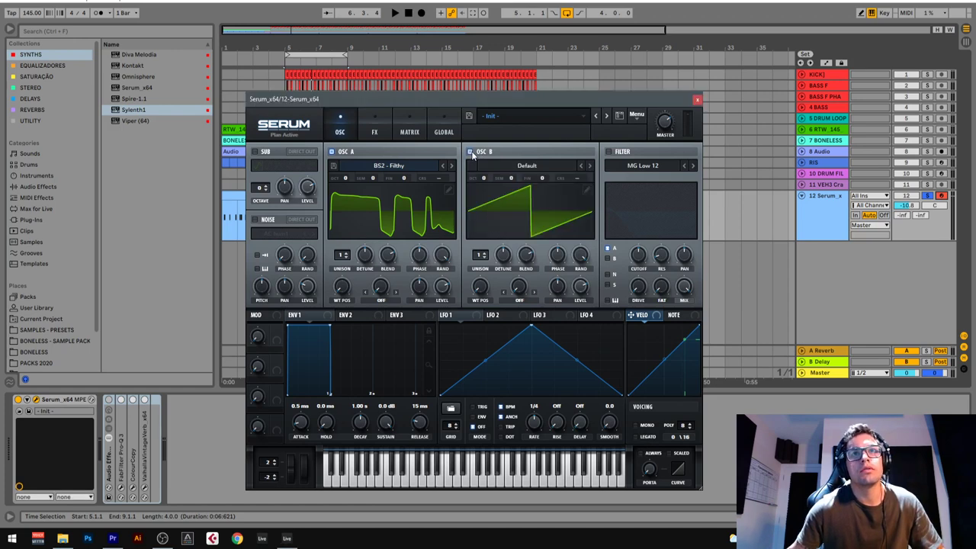
click(537, 168)
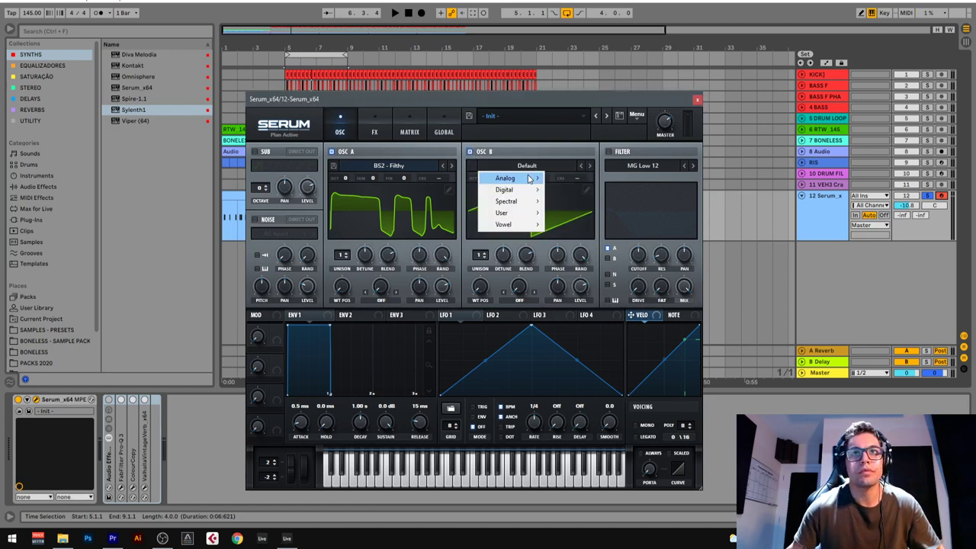
mouse_move(526, 189)
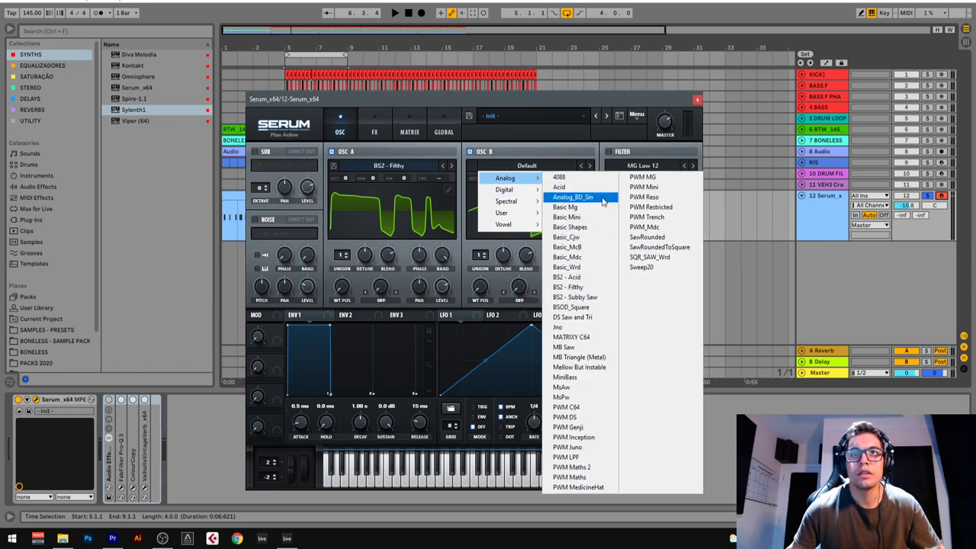
click(601, 261)
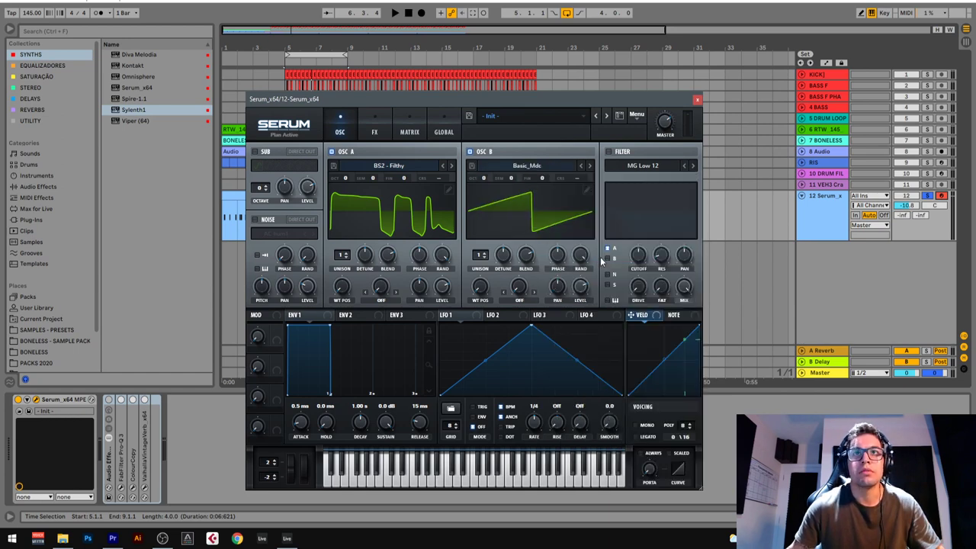
- Set oscillator A's warp mode to FM (from B), try its amount, and give the oscillator 5 unison voices with 0.02 detune
click(388, 299)
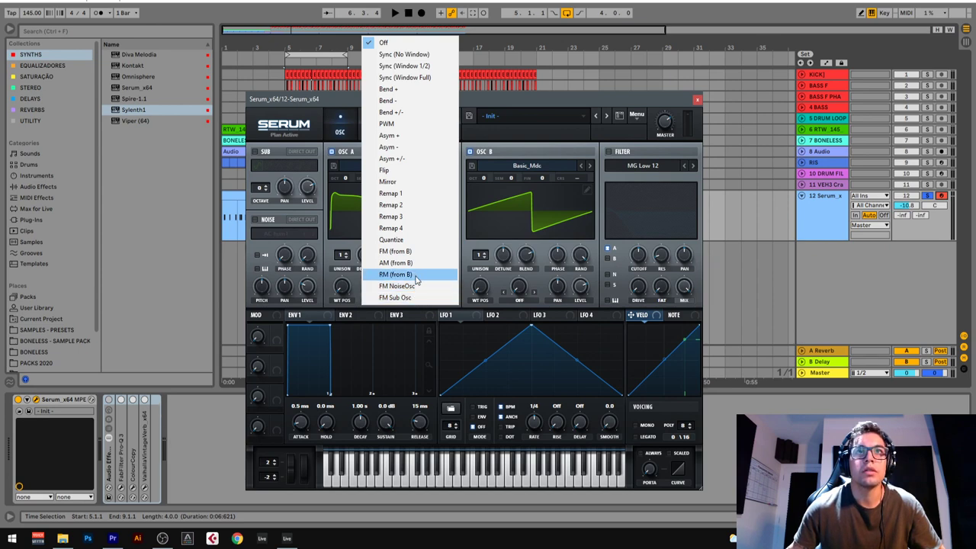
click(424, 253)
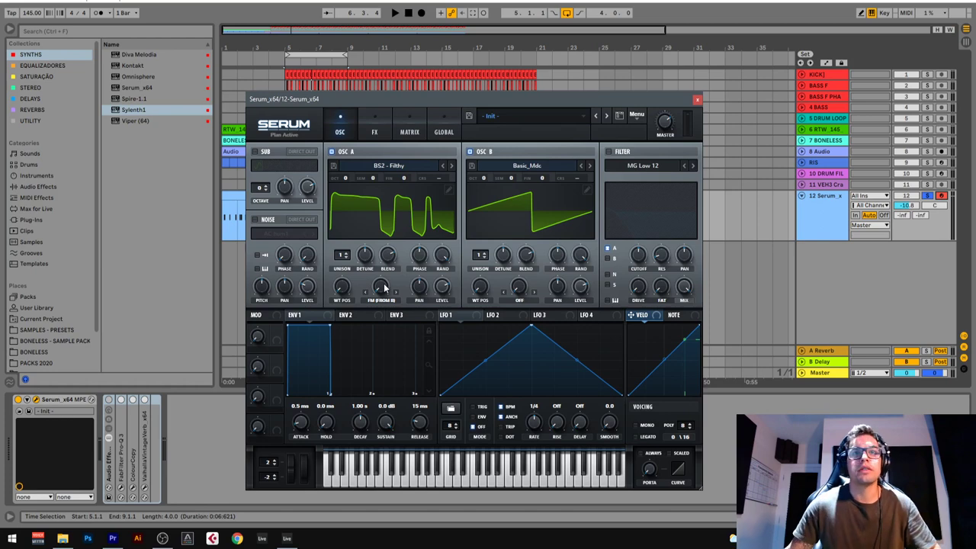
drag(384, 287, 418, 201)
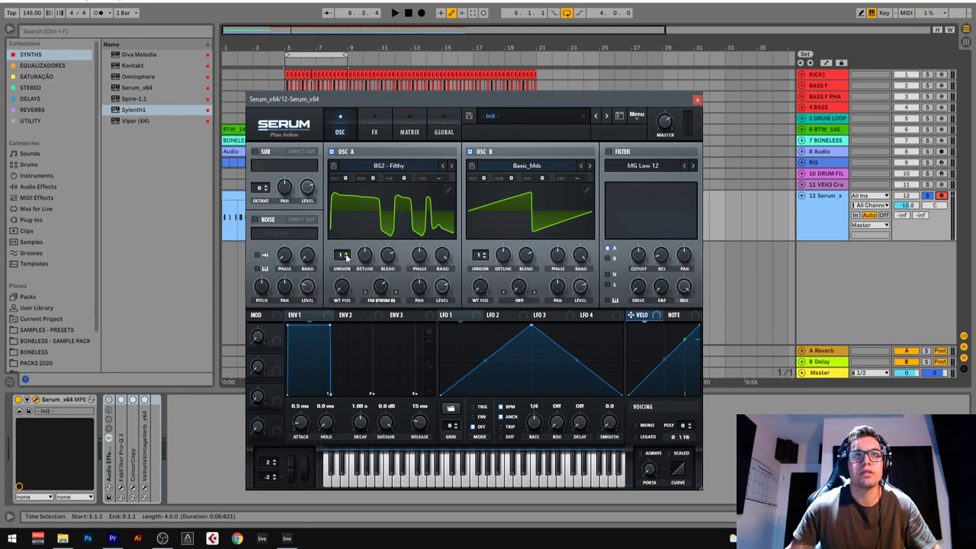
drag(345, 258, 351, 280)
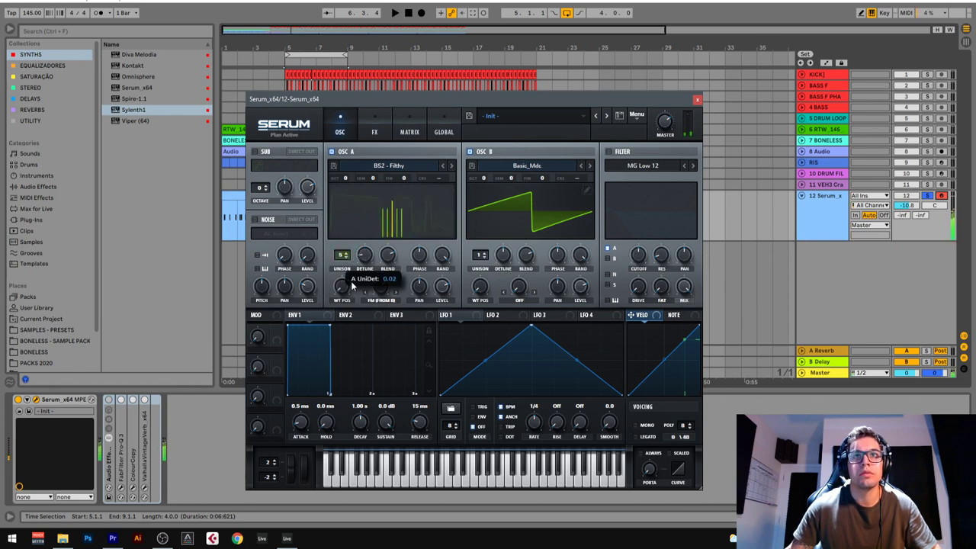
- Shift oscillator B's wavetable position to a triangle-like wave and readjust oscillator A's FM amount by ear
drag(481, 288, 508, 187)
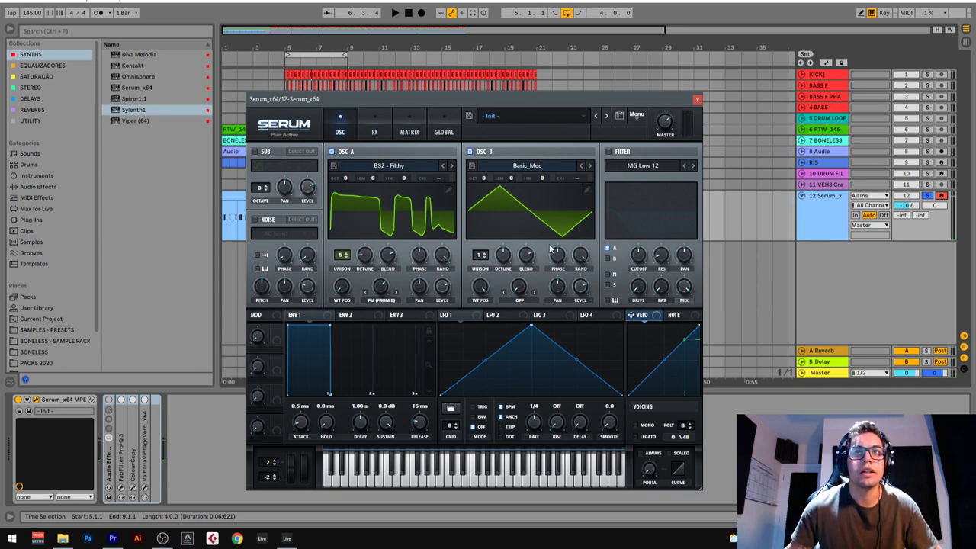
mouse_move(382, 290)
mouse_down()
mouse_move(372, 308)
mouse_move(376, 299)
mouse_up()
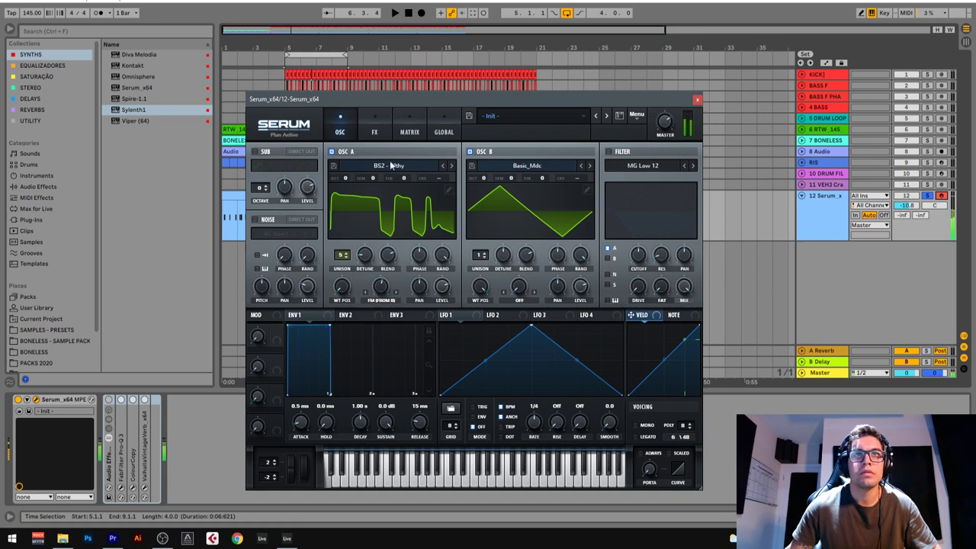
- Enable the Distortion effect in Serum's effects section and raise its drive to about 75%
click(381, 136)
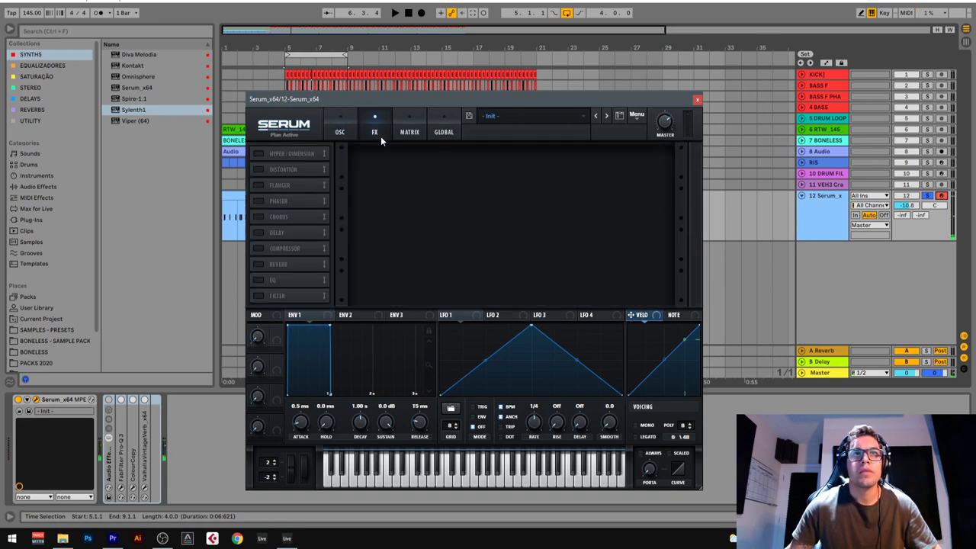
click(261, 170)
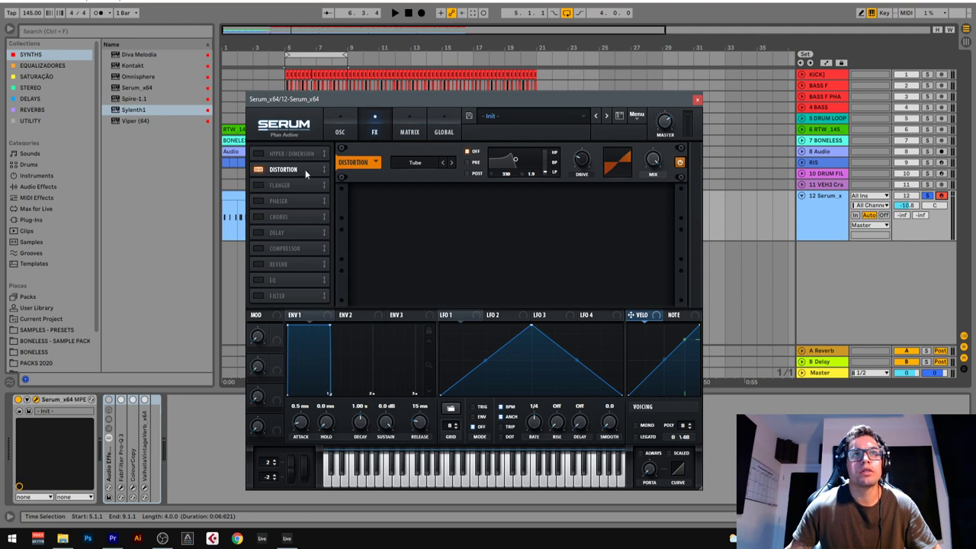
drag(587, 166, 592, 111)
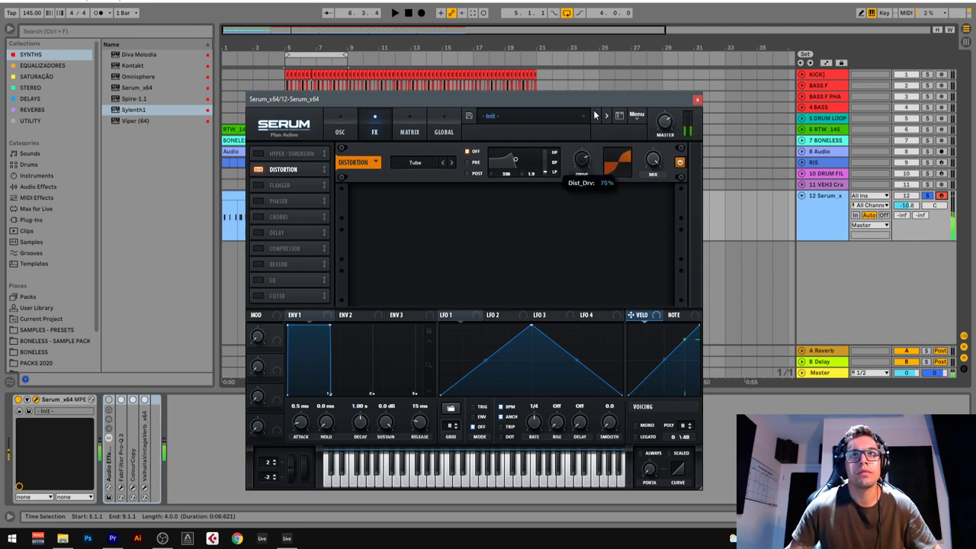
- Change the distortion type to HardClip, try the drive up to 91%, and settle it at a lower amount
click(451, 164)
click(451, 163)
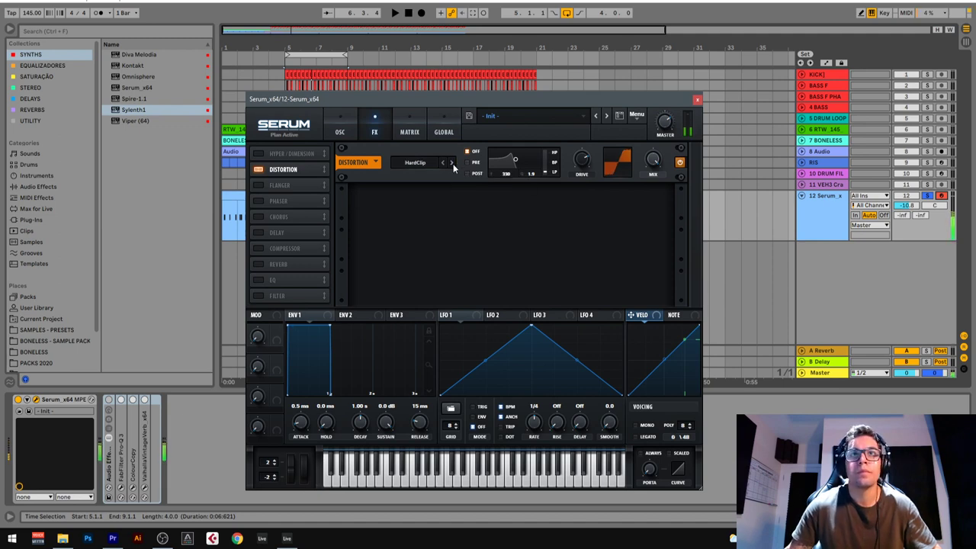
mouse_move(584, 164)
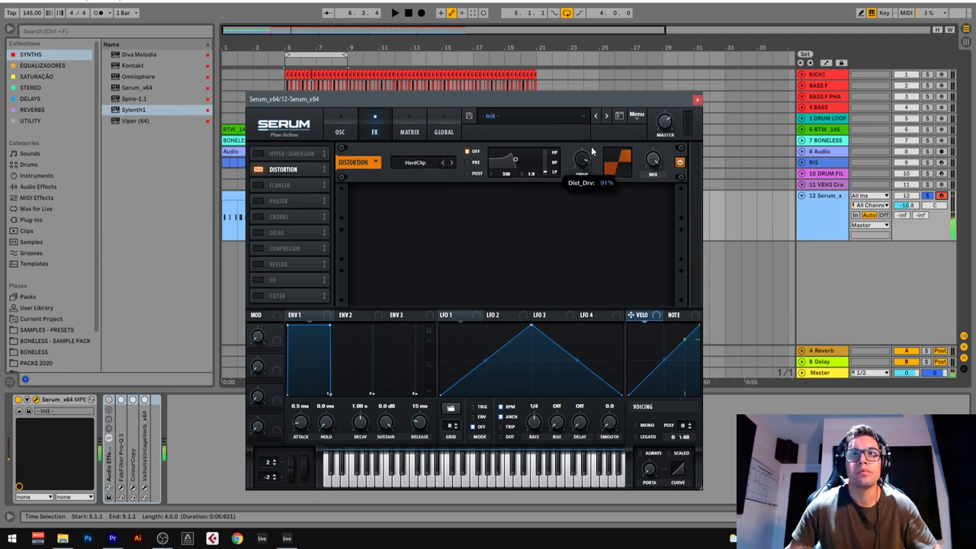
drag(575, 197, 582, 183)
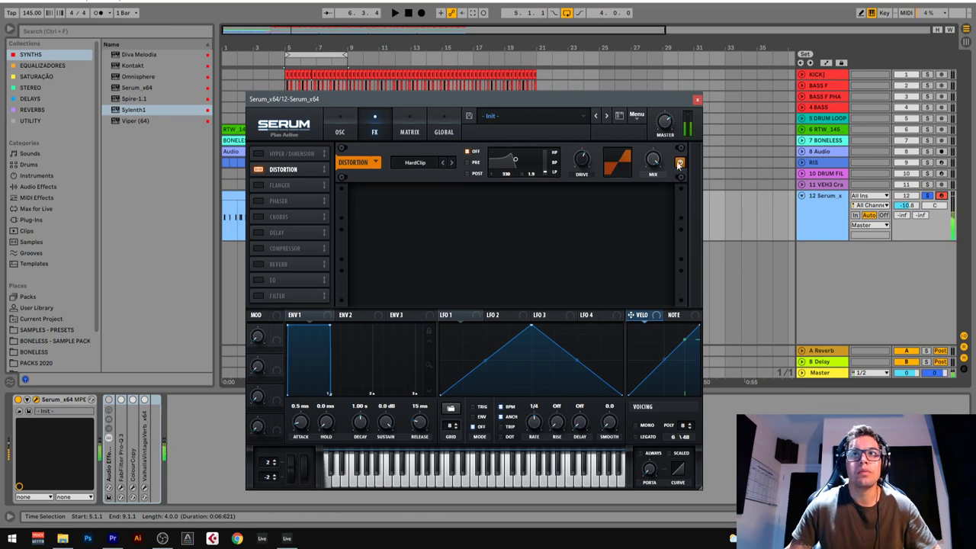
- Enable Serum's Flanger effect below the distortion and adjust its mix by ear
drag(656, 163, 656, 184)
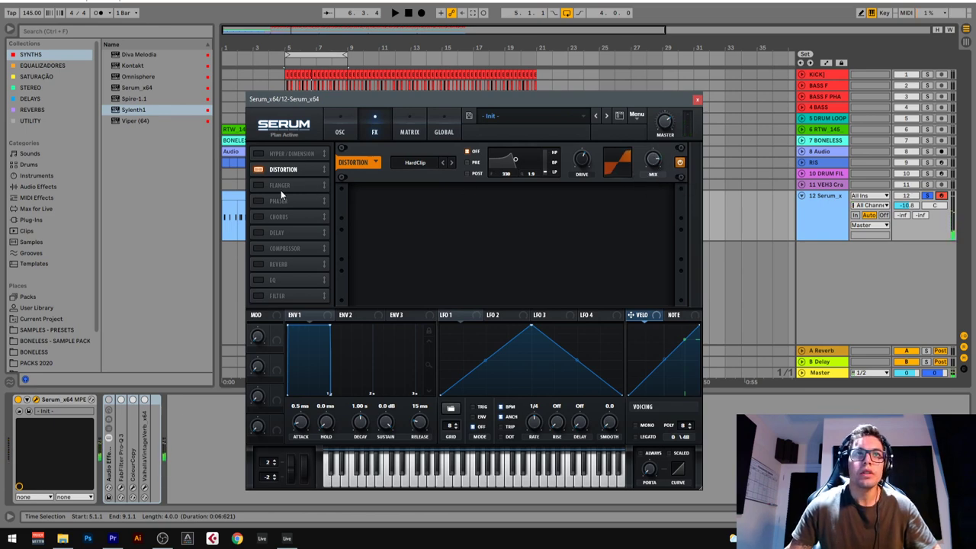
click(258, 186)
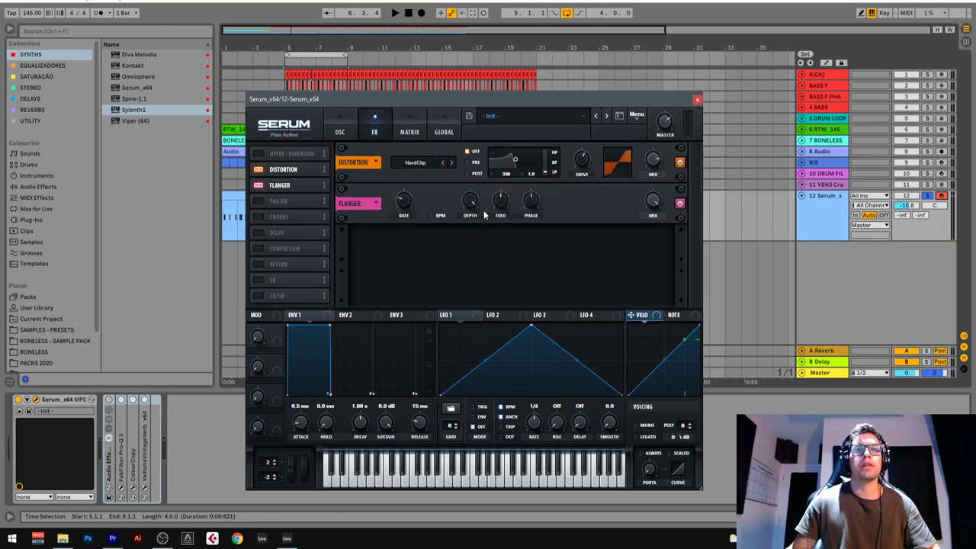
drag(652, 199, 632, 243)
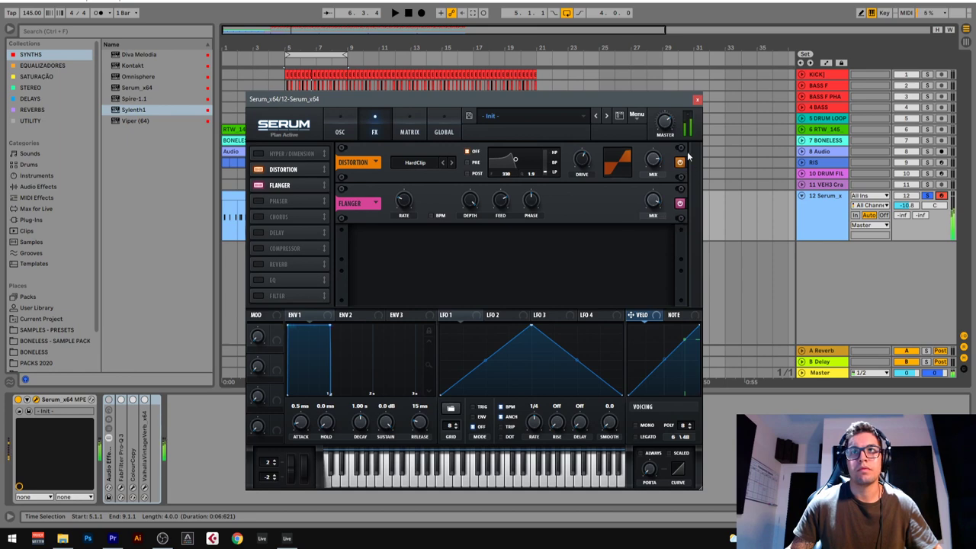
- Turn on the audio effects after Serum, close the synth window, and extend the loop to start at bar 1 and span 8 bars
click(121, 401)
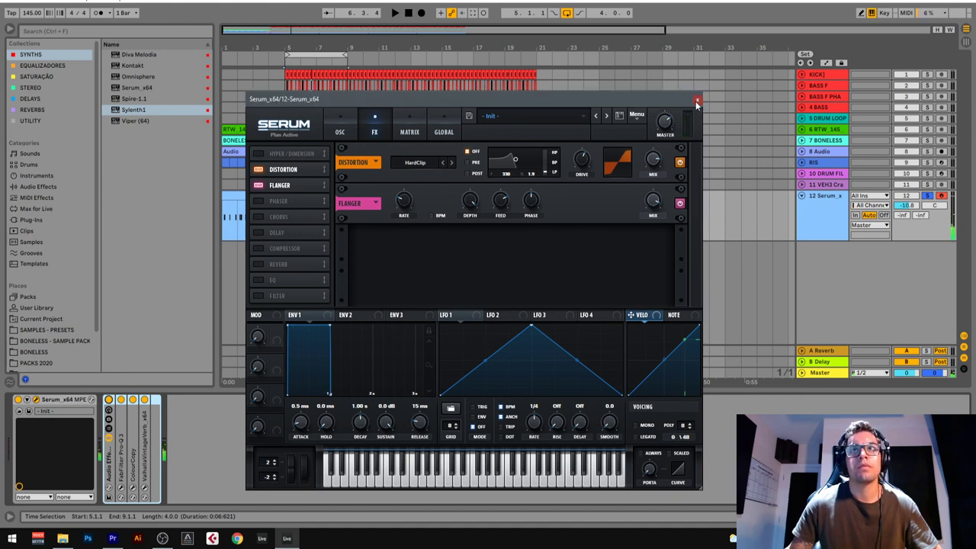
click(697, 101)
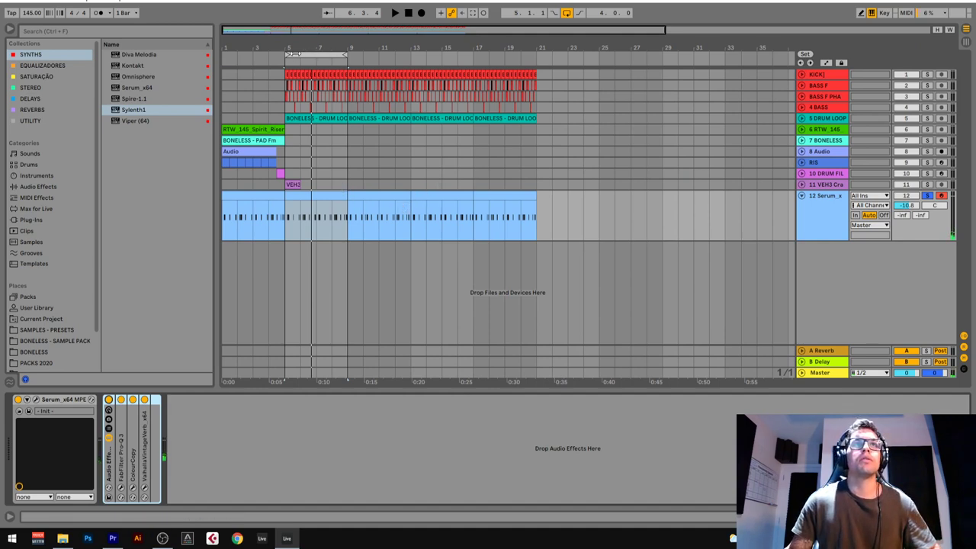
drag(287, 54, 223, 55)
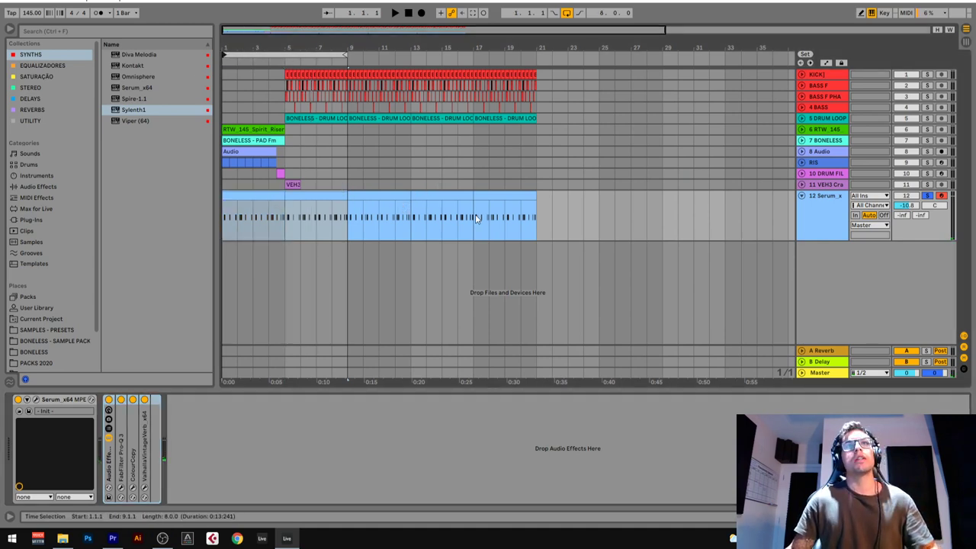
- Rename the Serum track as FM LEAD SER
click(818, 206)
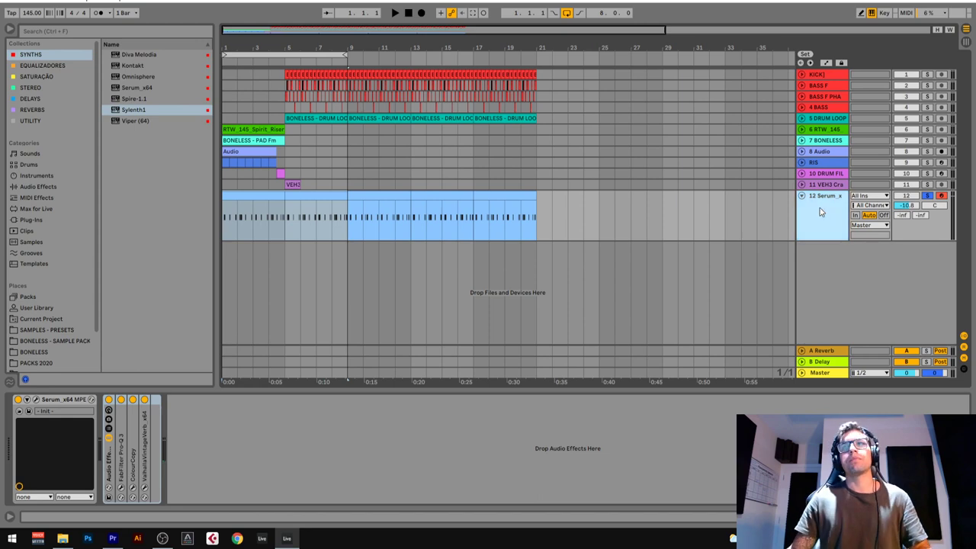
key(ctrl+r)
text(F)
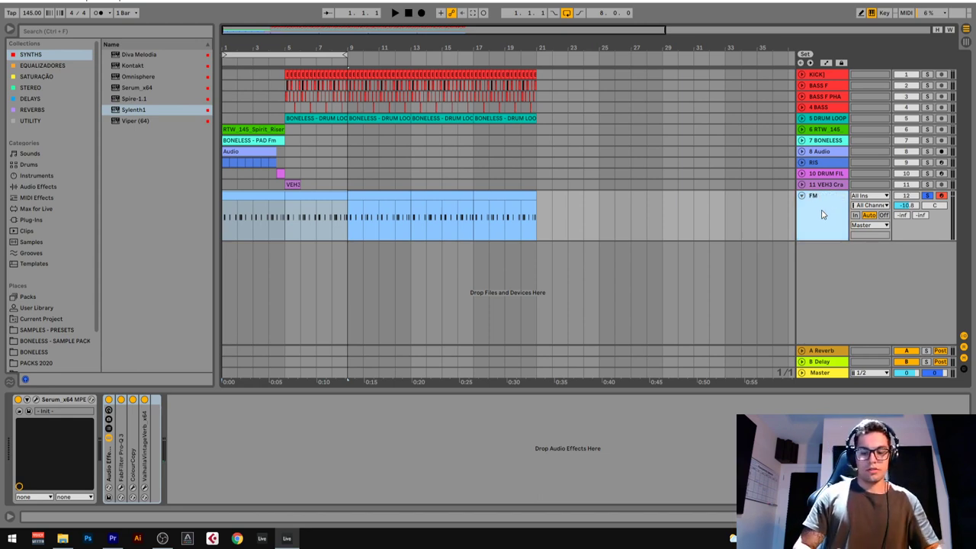
text(M LEAD SER)
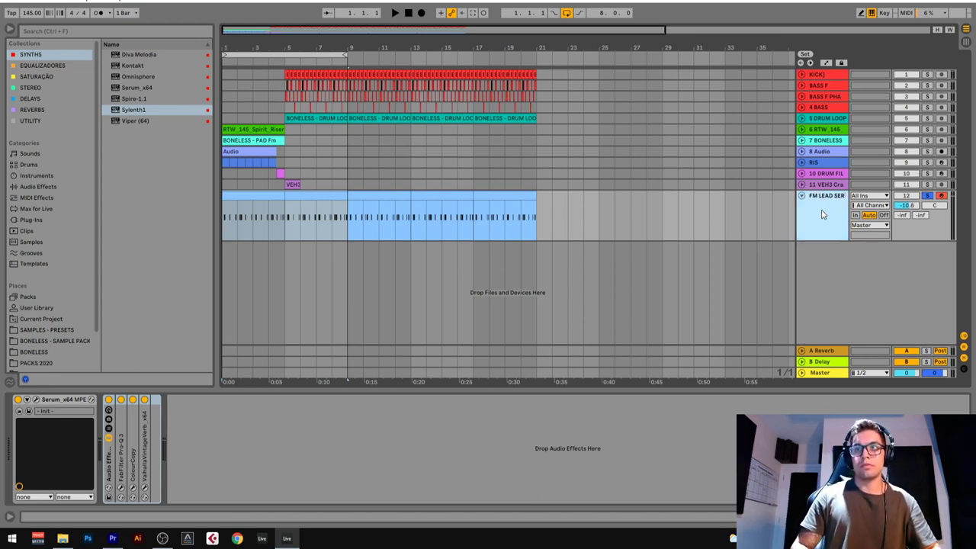
key(Return)
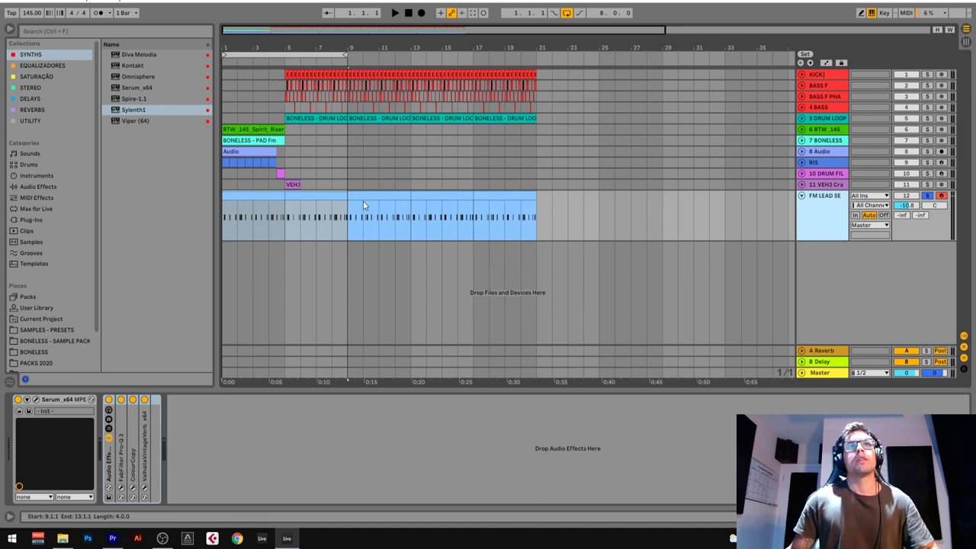
- Take the lead track out of solo and unfold the BASS F track in the arrangement
click(255, 199)
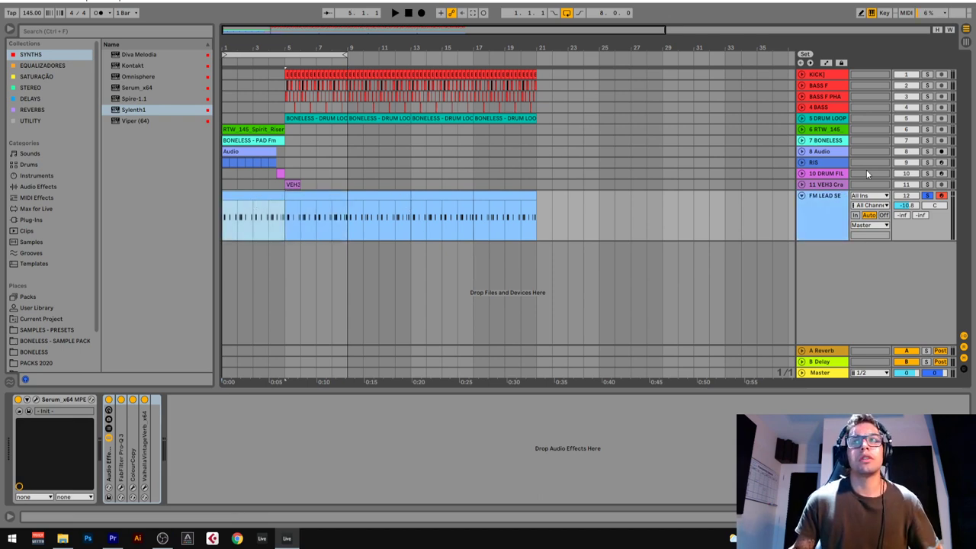
click(926, 197)
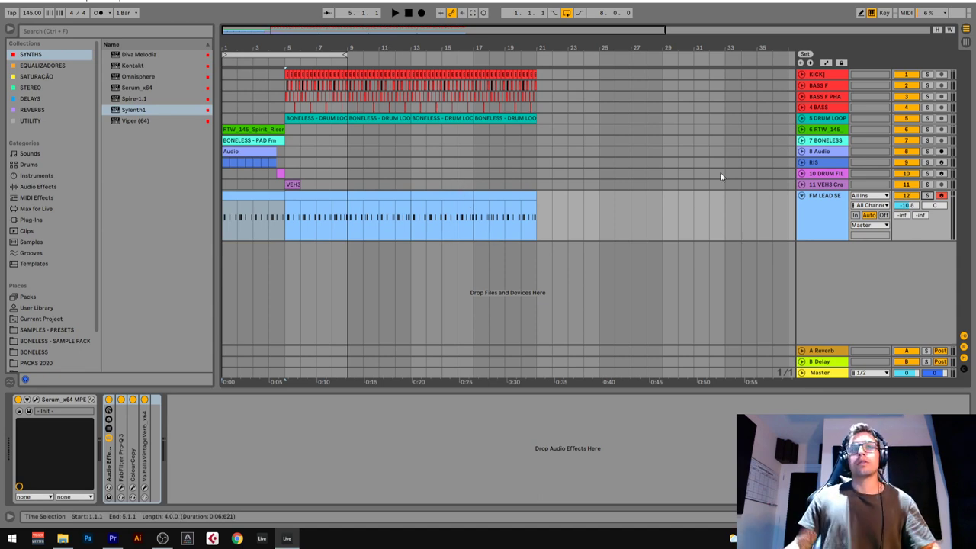
click(803, 85)
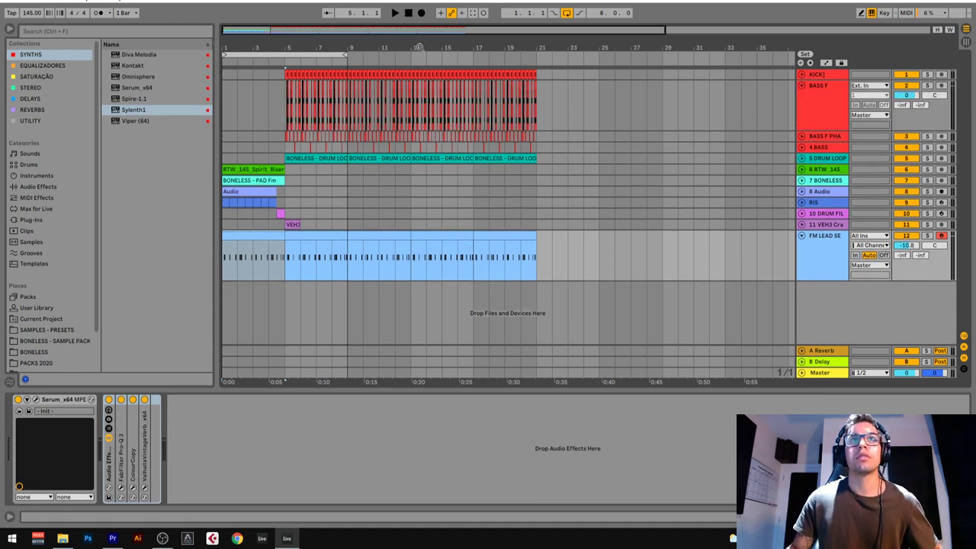
drag(424, 48, 465, 48)
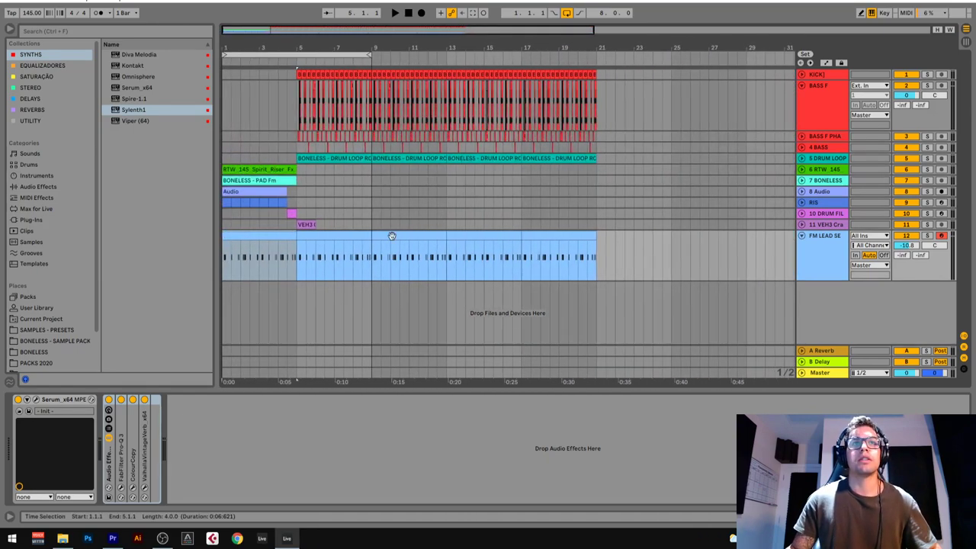
- Play the arrangement from bar 1 with all tracks active to hear the lead in context
click(265, 197)
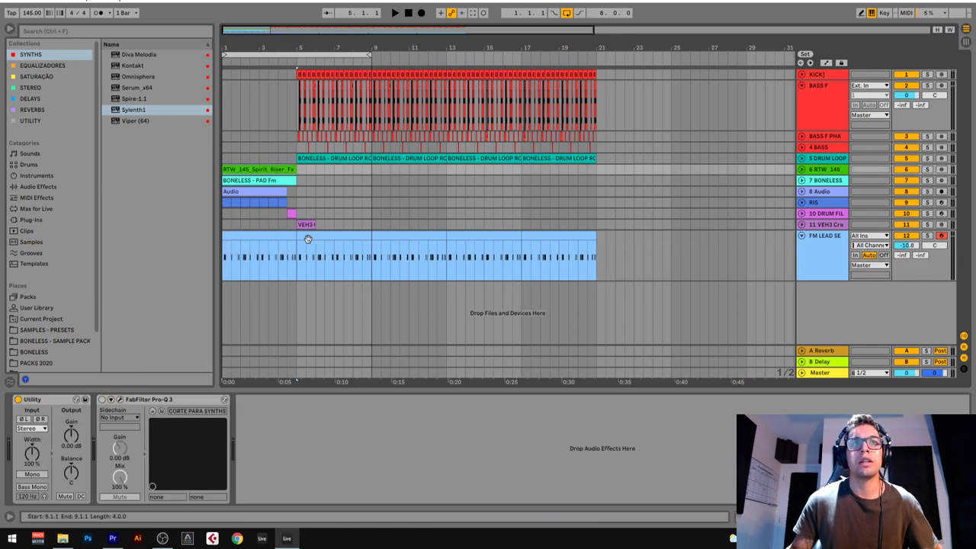
click(260, 235)
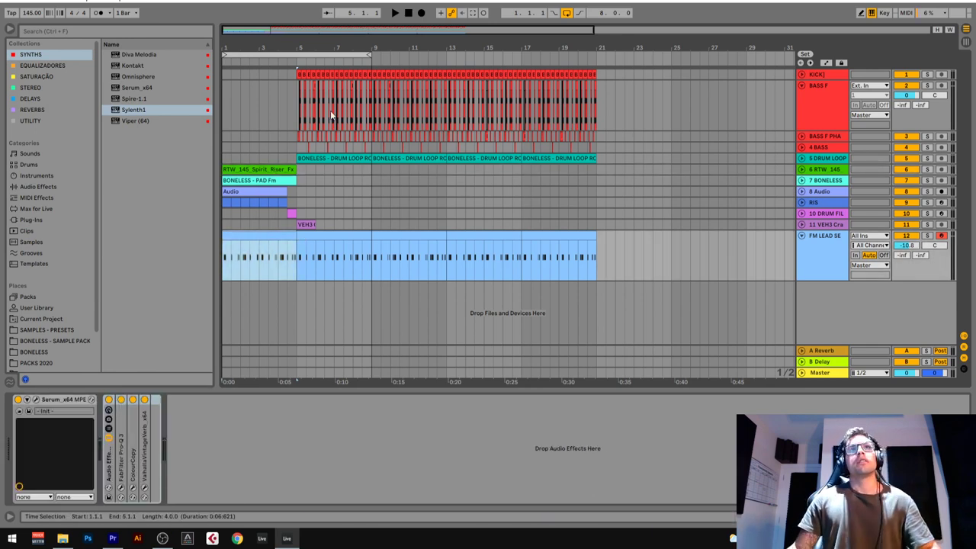
drag(302, 48, 314, 48)
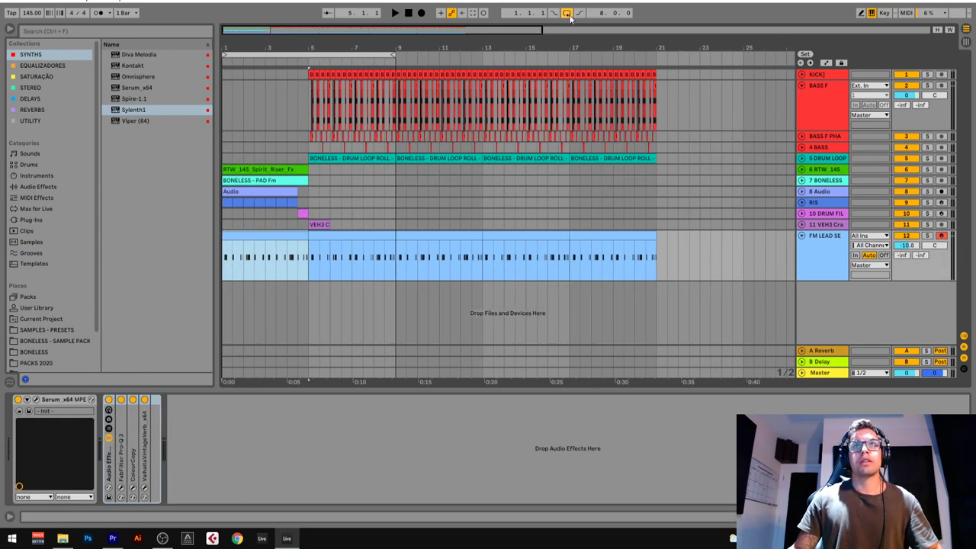
key(space)
click(823, 263)
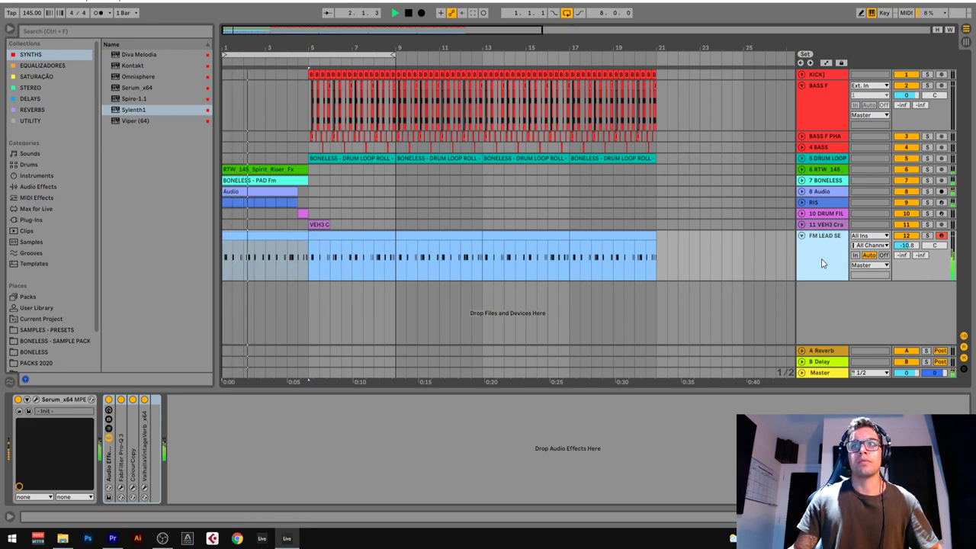
click(34, 401)
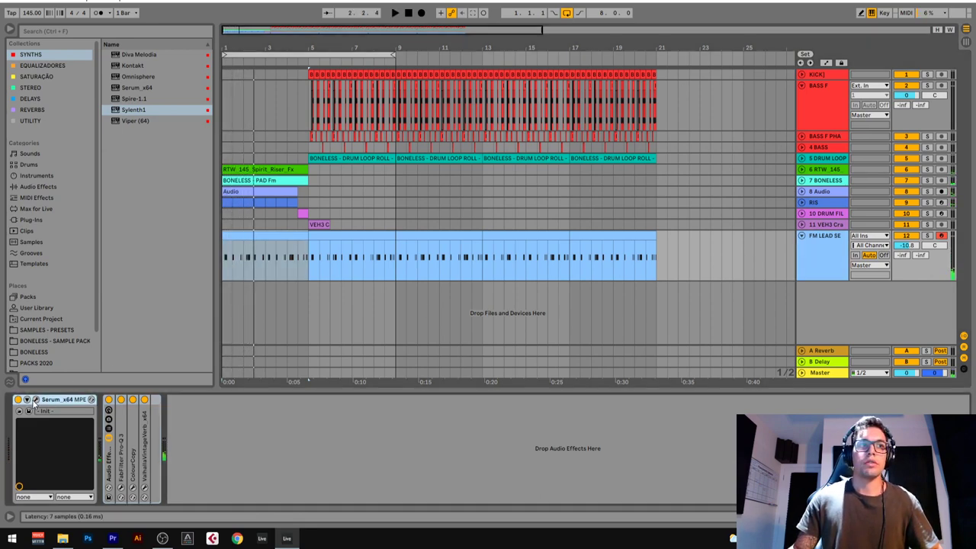
- Transpose all notes in the first lead clip down two octaves to F0 and audition them
click(289, 237)
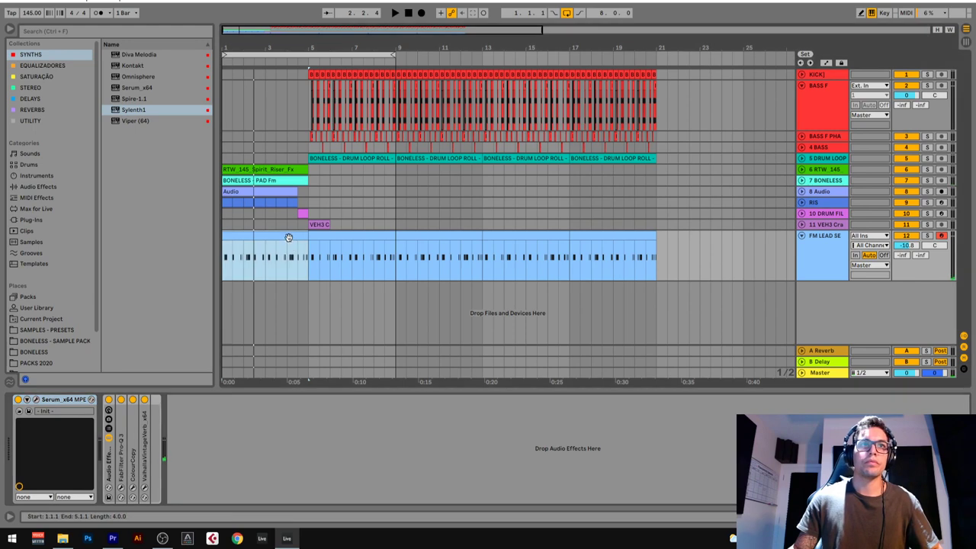
double_click(284, 236)
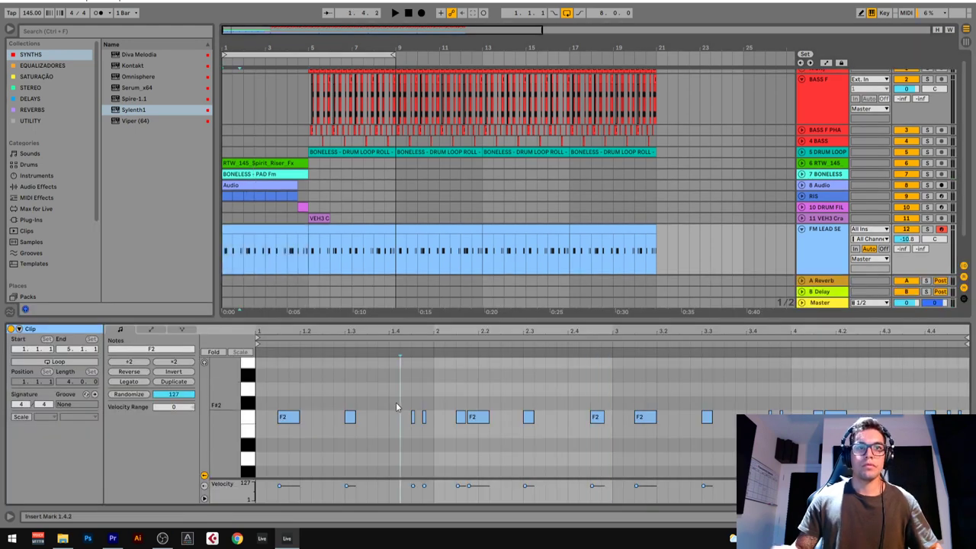
key(ctrl+a)
key(shift+Down)
key(shift+Down)
key(space)
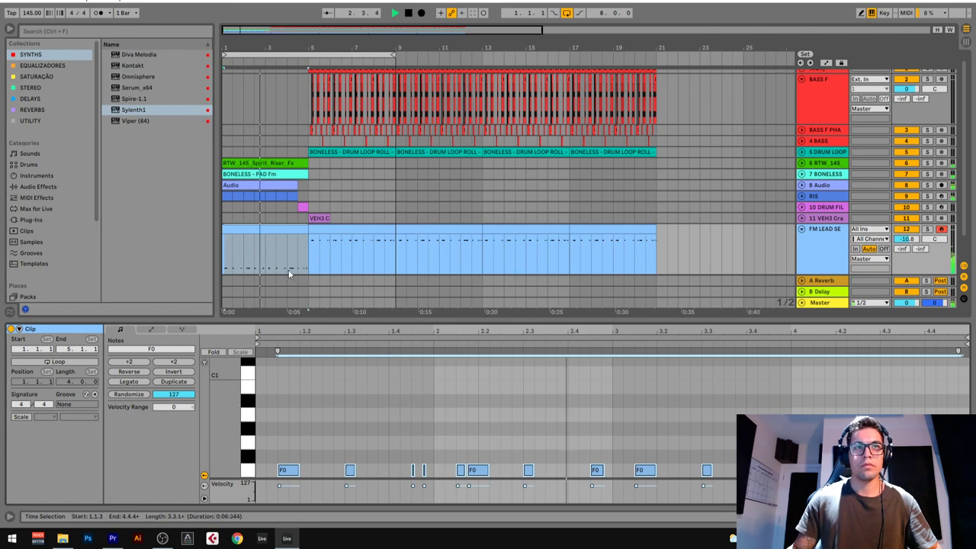
key(space)
- Duplicate the transposed lead clip four times to replace the following lead clips up to bar 21
click(240, 233)
key(ctrl+d)
key(ctrl+d)
key(ctrl+d)
key(ctrl+d)
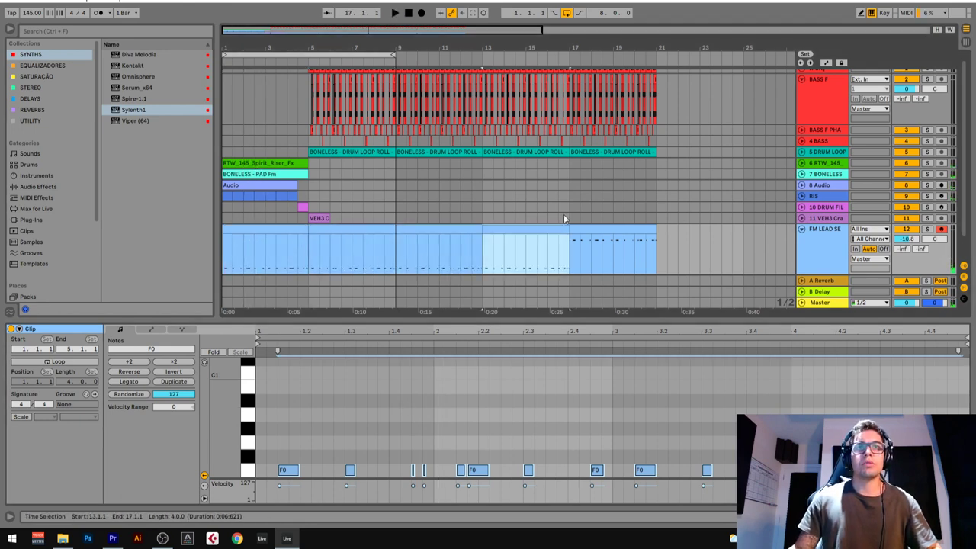
- Play the arrangement from bar 1 past bar 9 with looping off to hear the lead with the full mix
click(261, 228)
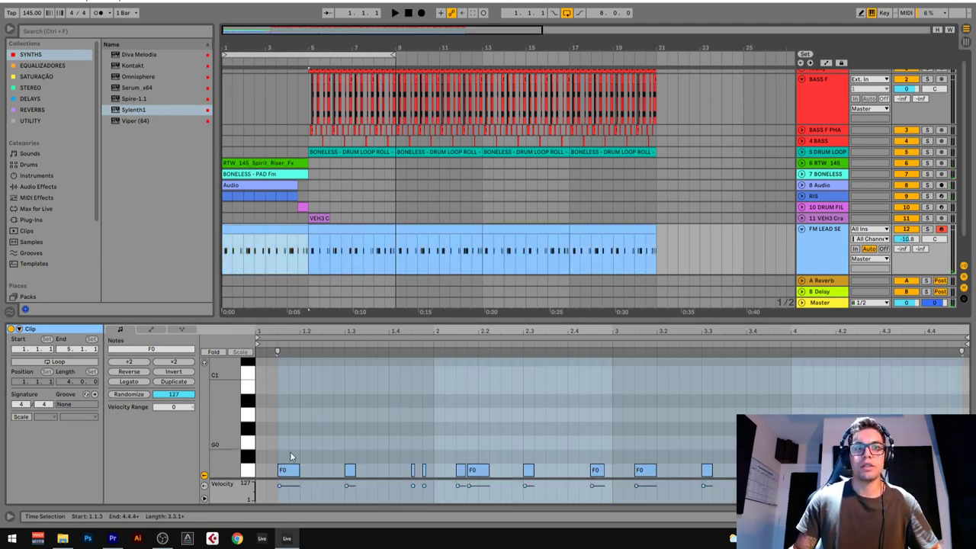
click(827, 252)
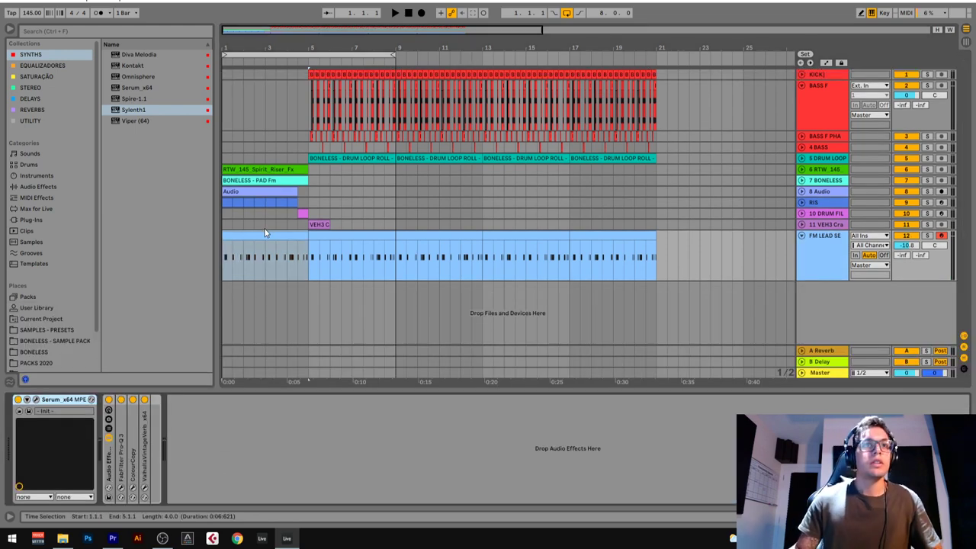
key(space)
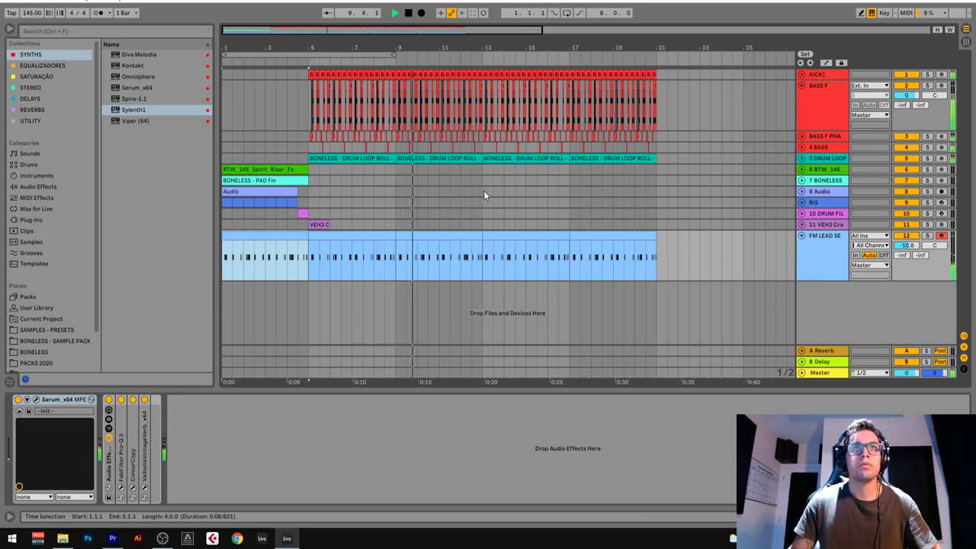
- Loop the second lead clip over bars 5 to 9 and delete all its notes except the first F0
click(366, 237)
key(ctrl+l)
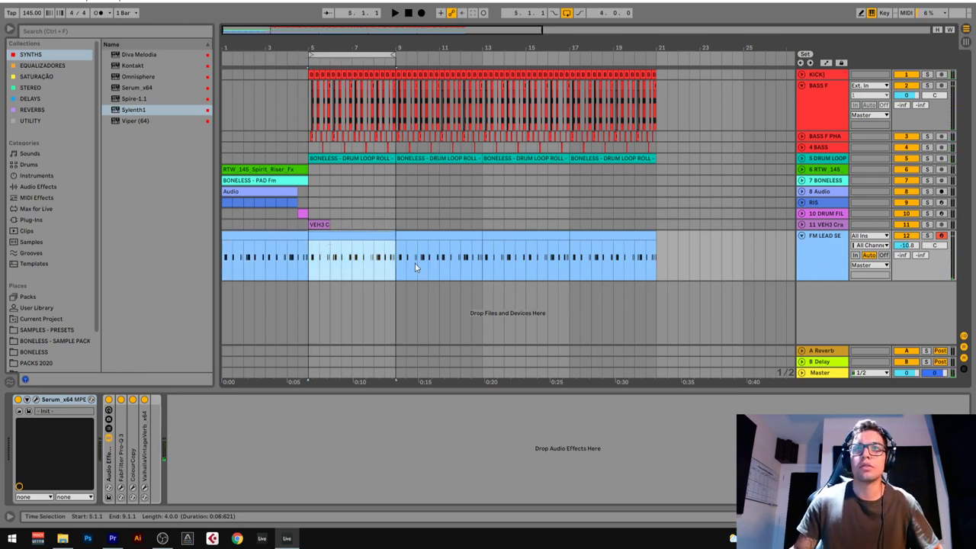
double_click(365, 238)
drag(339, 439, 968, 458)
key(Delete)
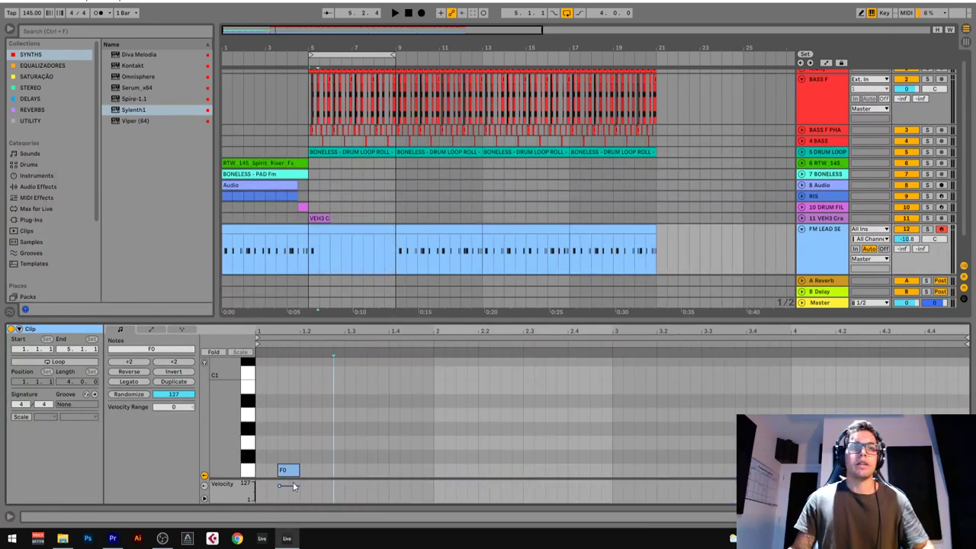
- Try lengthening the remaining F0 note to 1.2.2 and audition it in the loop
drag(299, 470, 311, 470)
key(space)
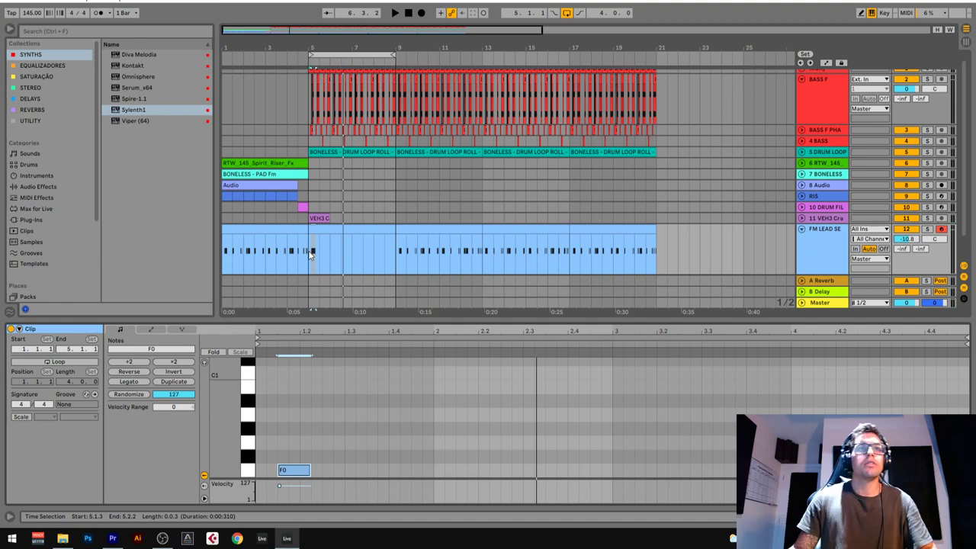
drag(308, 250, 324, 246)
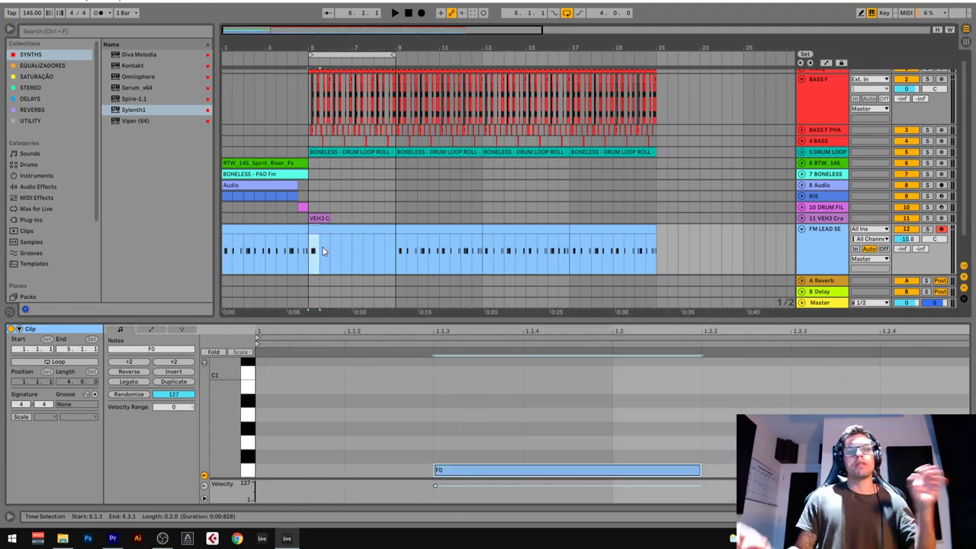
click(323, 248)
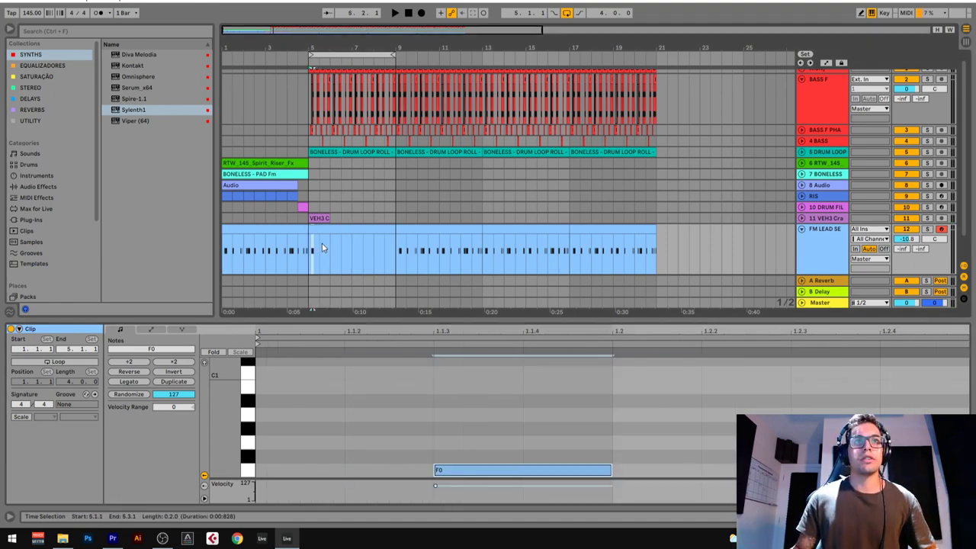